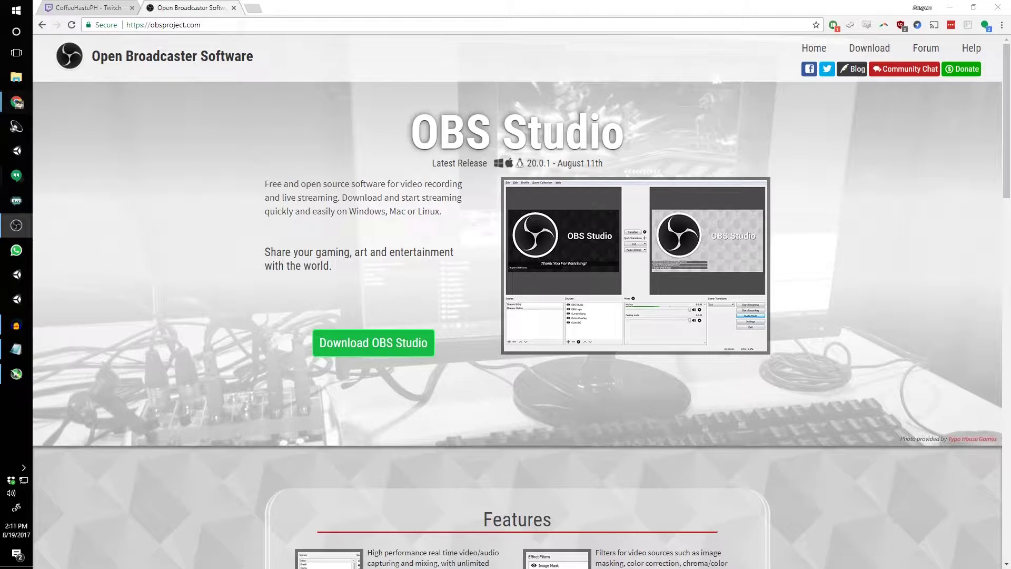
{"action": "left_click", "coordinate": [68, 8]}
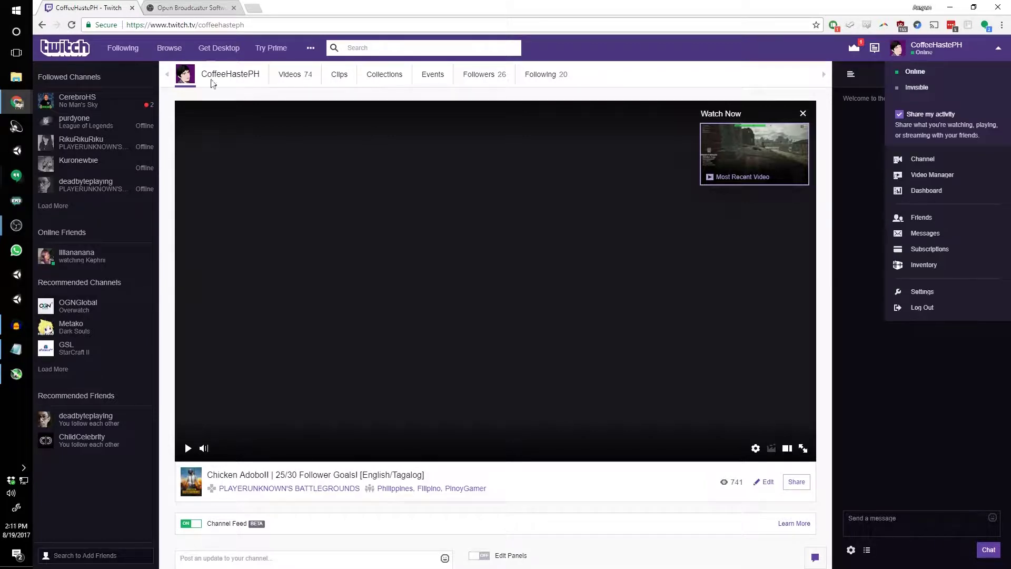
{"action": "left_click", "coordinate": [196, 8]}
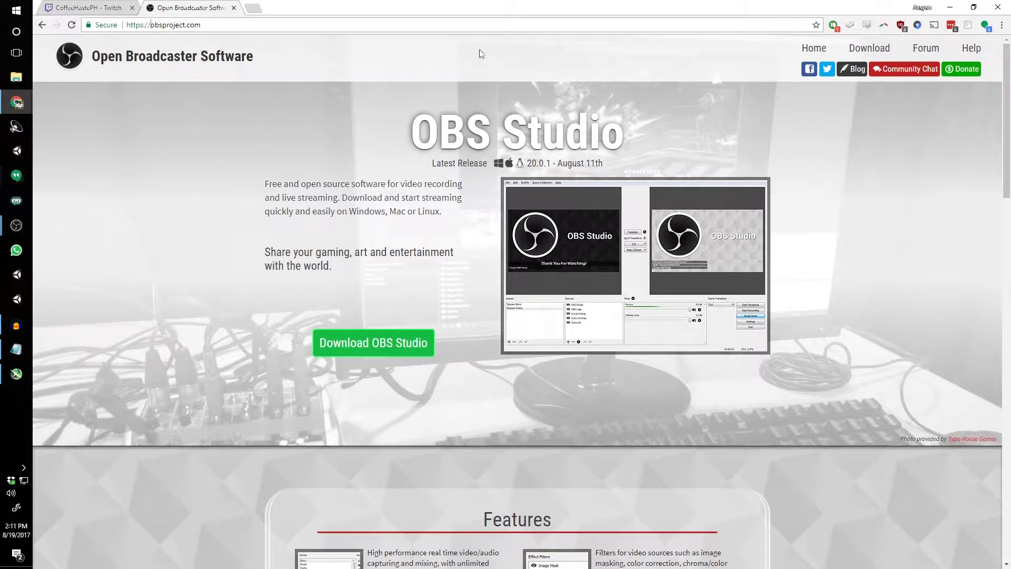
- Open the Stream Key page in the Twitch channel dashboard's settings and request to show the key
{"action": "left_click", "coordinate": [99, 7]}
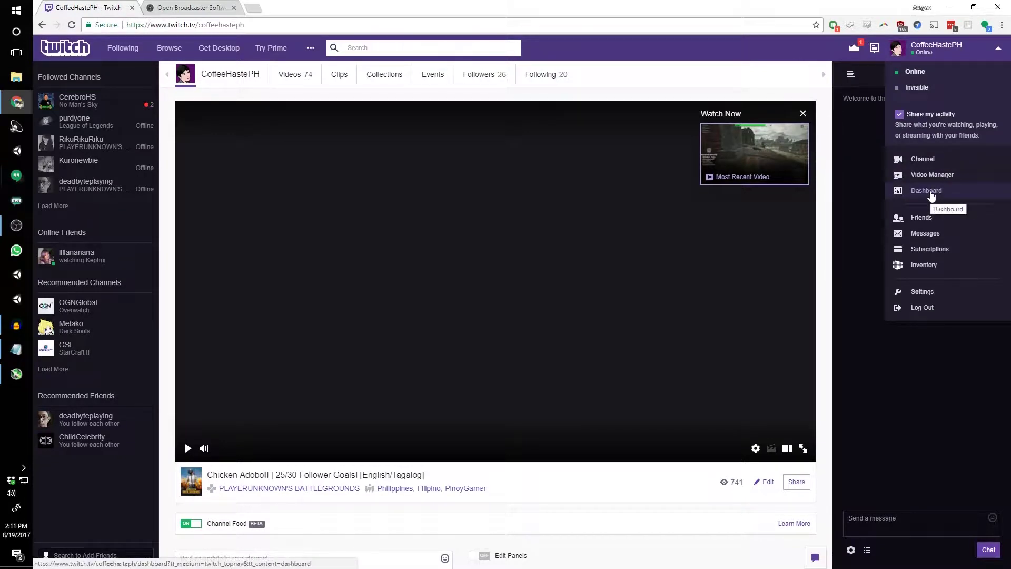
{"action": "left_click", "coordinate": [930, 192]}
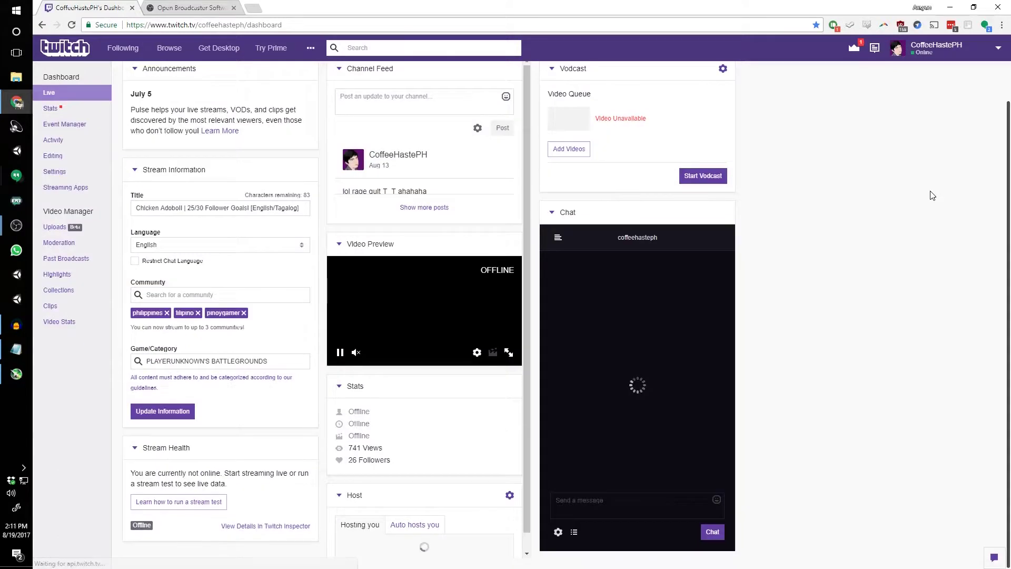
{"action": "left_click", "coordinate": [53, 177]}
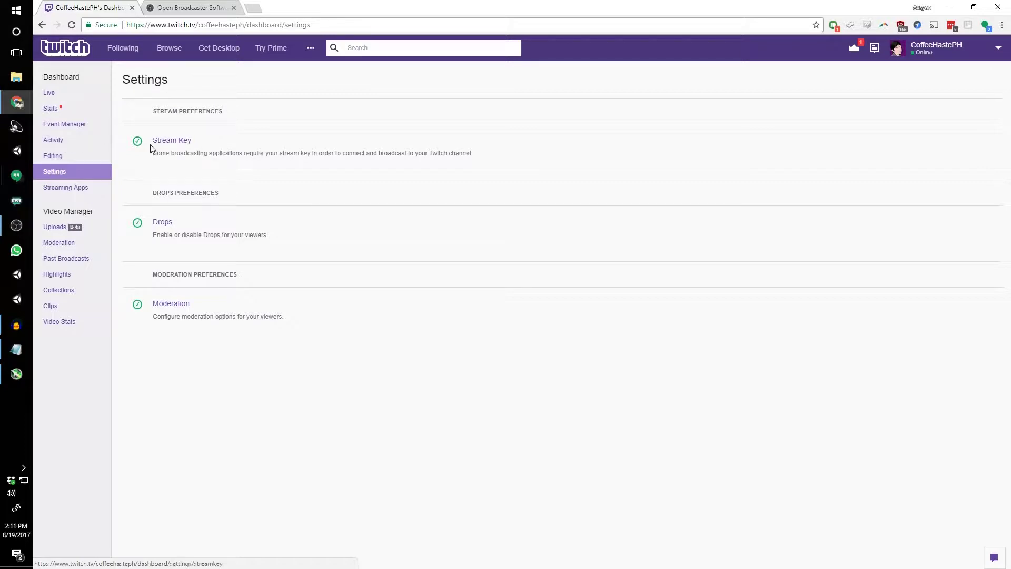
{"action": "left_click", "coordinate": [173, 140]}
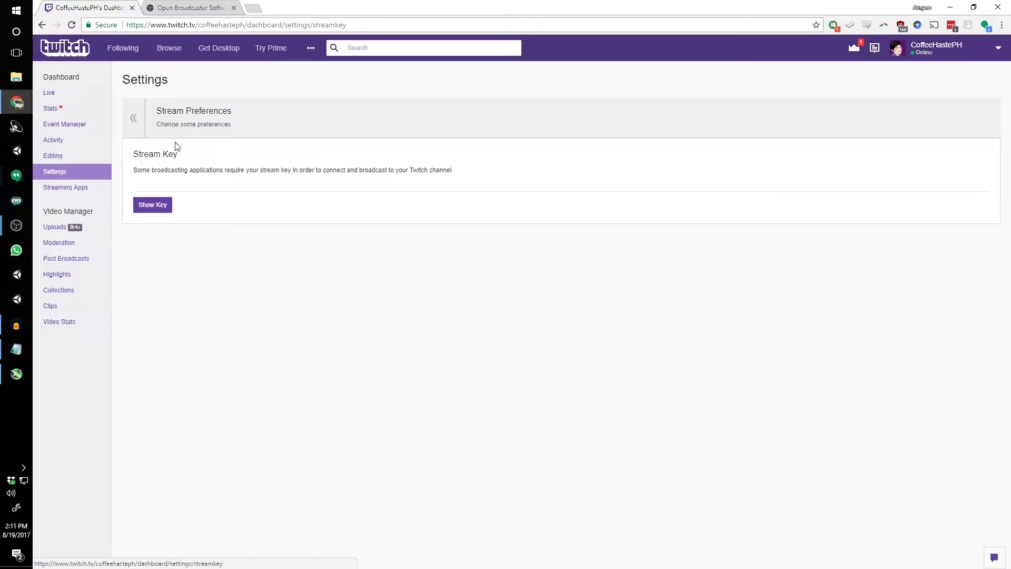
{"action": "left_click", "coordinate": [154, 206]}
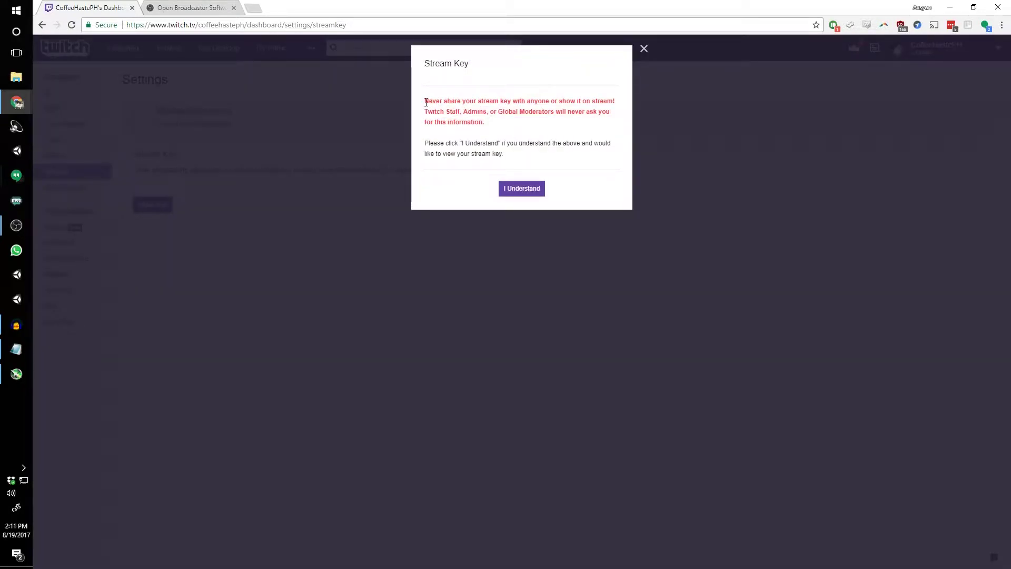
- Review the warning about sharing the stream key and close the Stream Key dialog
{"action": "left_click_drag", "start_coordinate": [426, 102], "coordinate": [494, 121]}
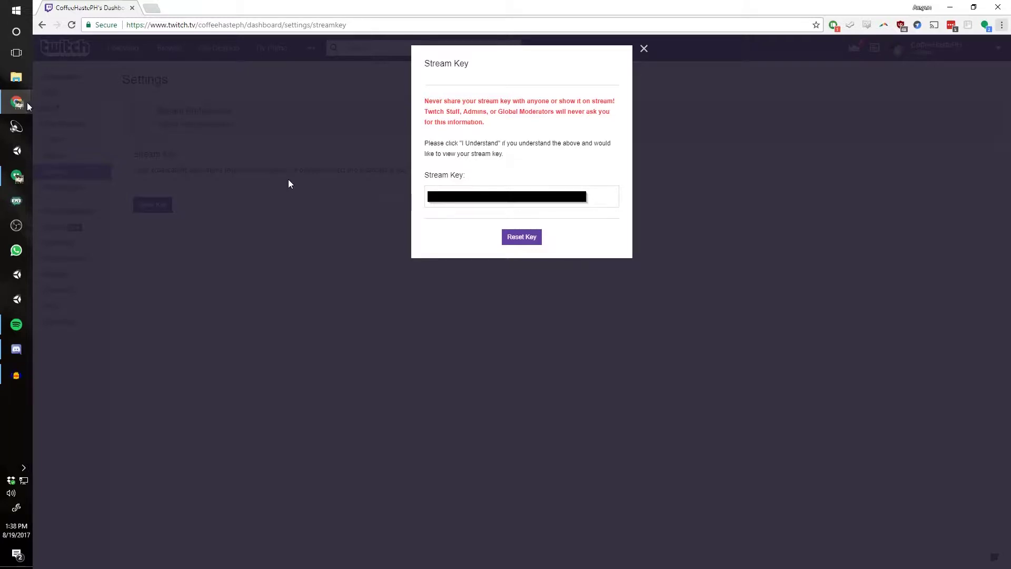
{"action": "key", "text": "alt+Tab"}
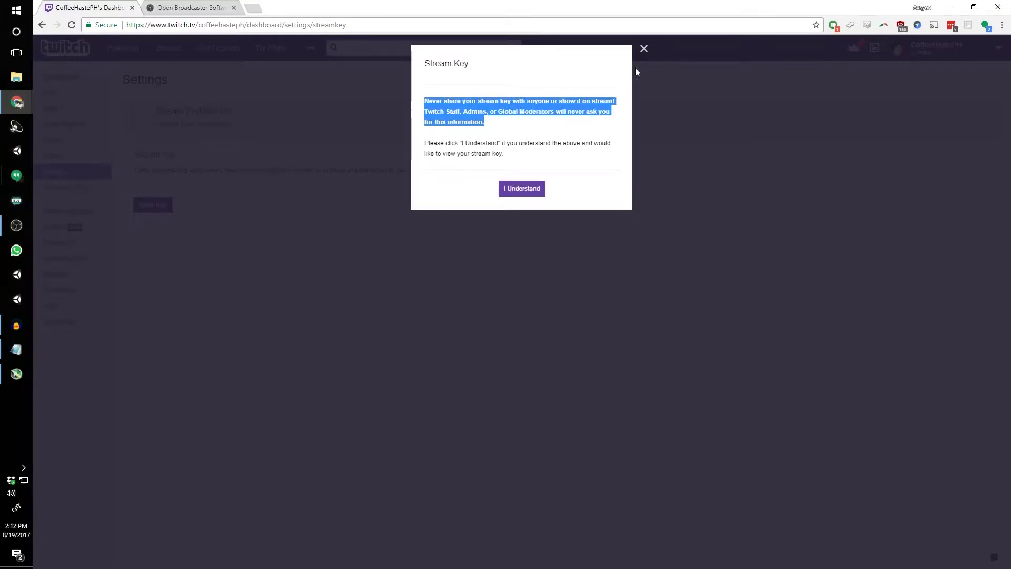
{"action": "left_click", "coordinate": [635, 67]}
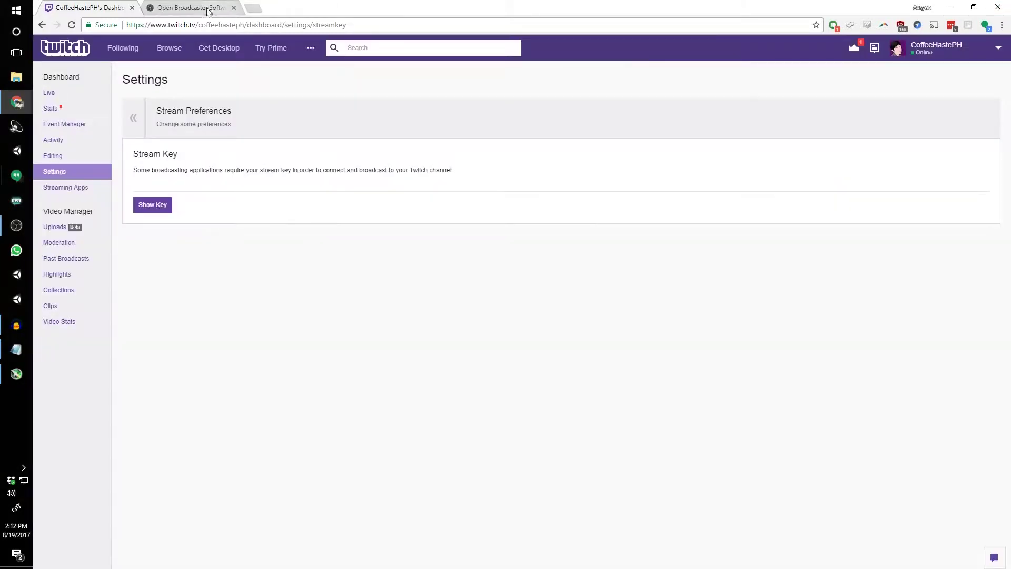
- Switch to the OBS project website, then bring up the OBS Studio program window and reposition it over the page
{"action": "left_click", "coordinate": [179, 9]}
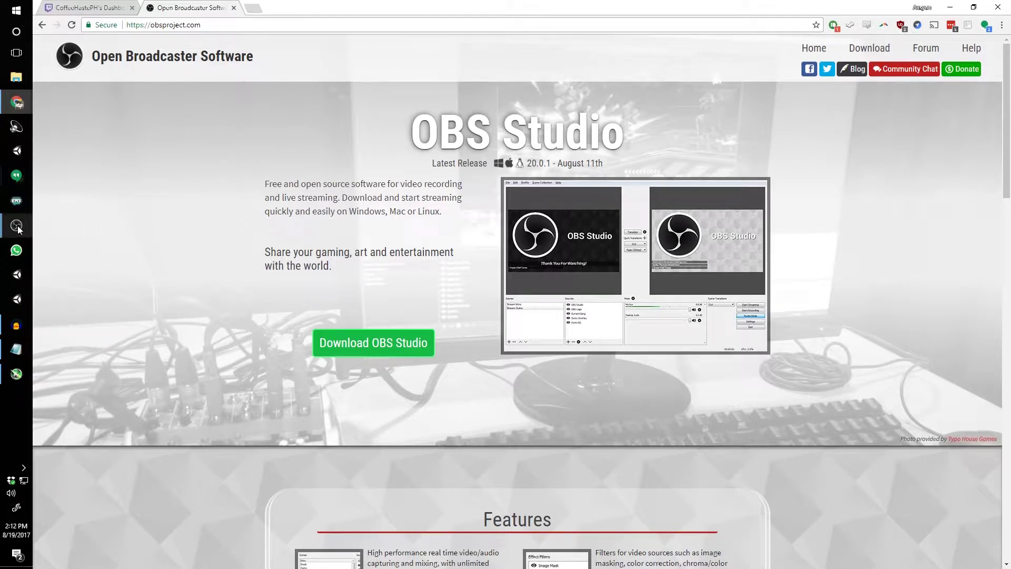
{"action": "mouse_move", "coordinate": [17, 227]}
{"action": "left_click", "coordinate": [89, 268]}
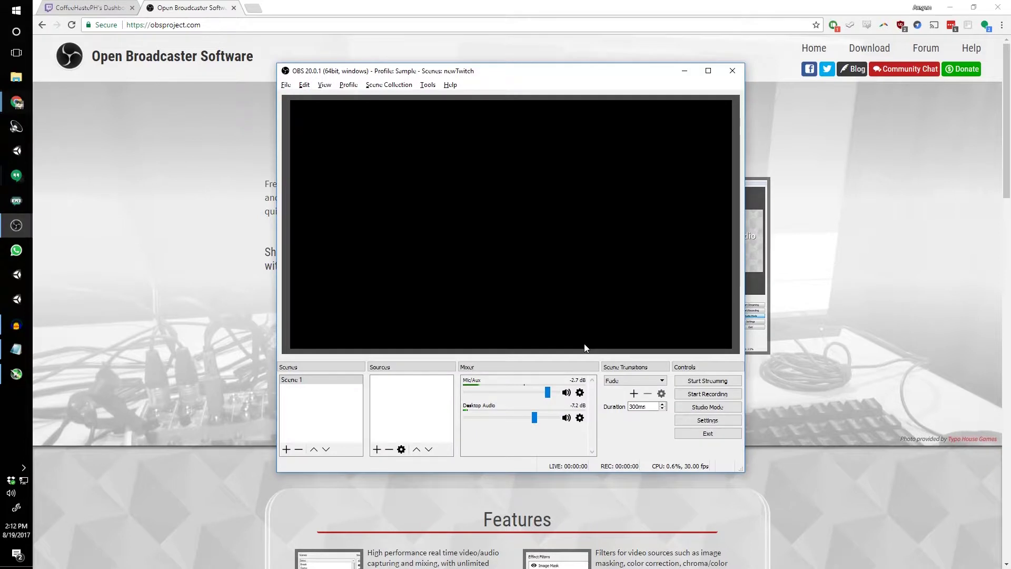
{"action": "left_click_drag", "start_coordinate": [580, 72], "coordinate": [543, 62]}
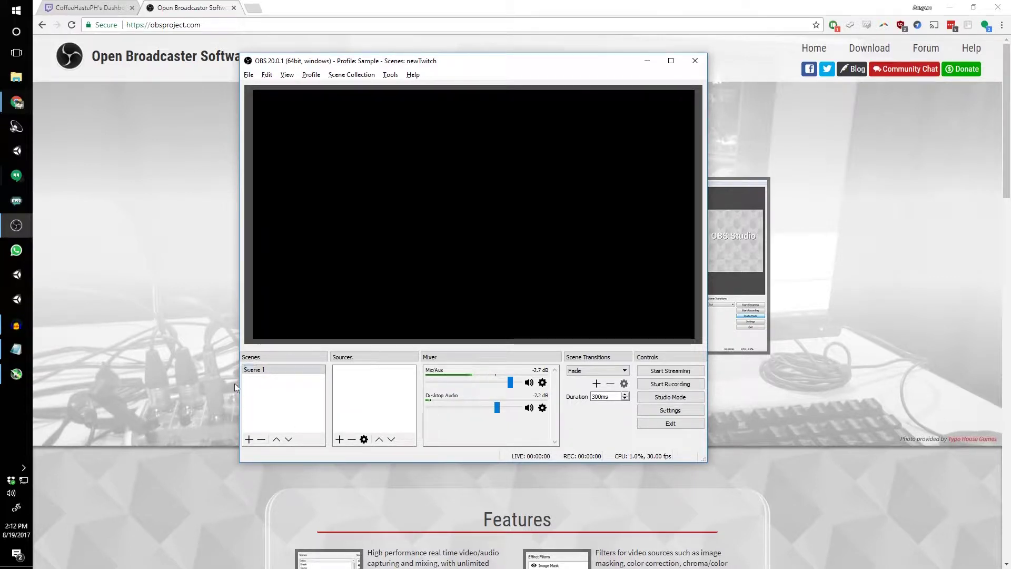
- Add a Game Capture source named "All Games" to Scene 1, using the mode Capture any fullscreen application
{"action": "left_click", "coordinate": [255, 374]}
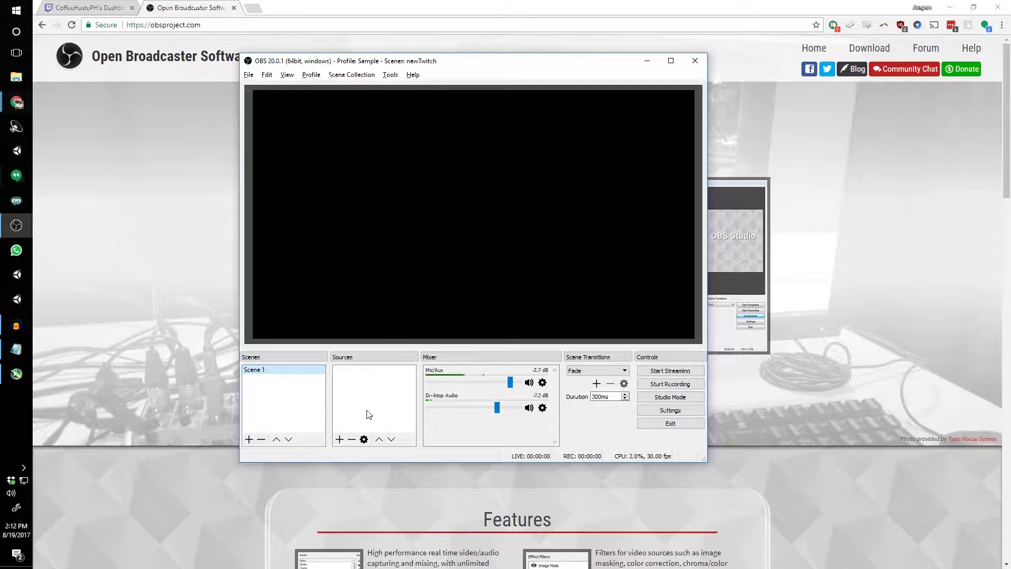
{"action": "left_click", "coordinate": [337, 442]}
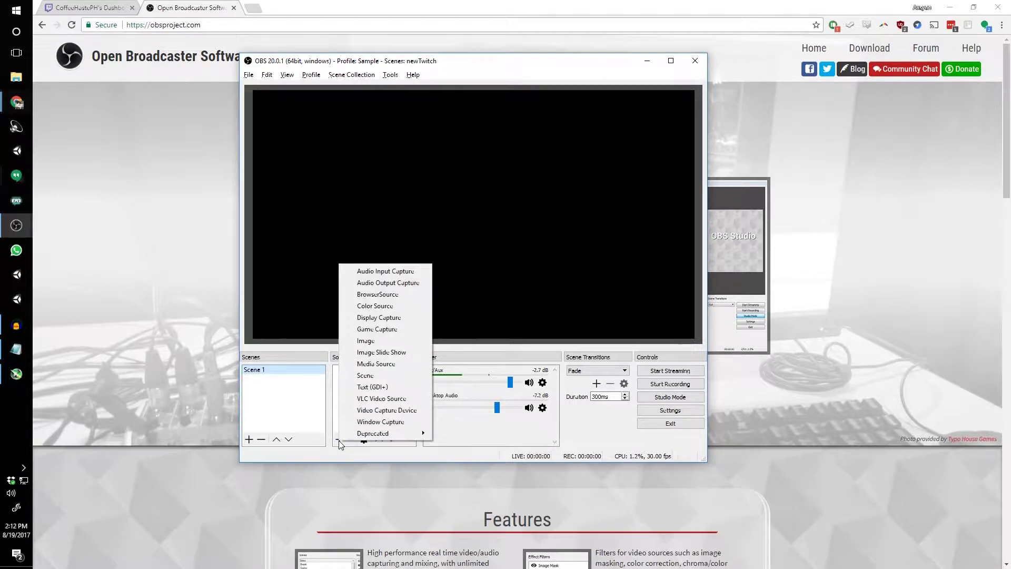
{"action": "left_click", "coordinate": [377, 332]}
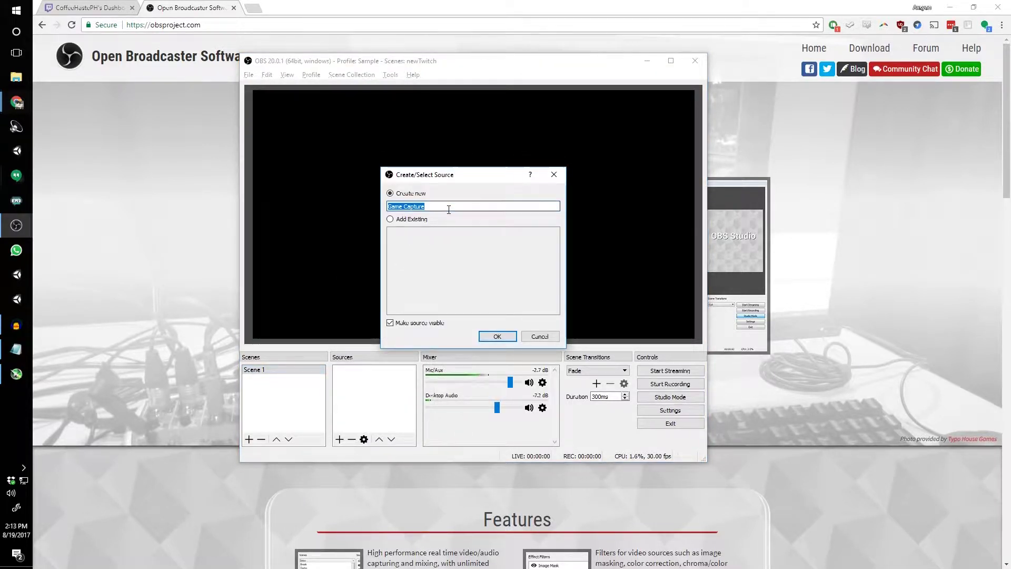
{"action": "type", "text": "All Games"}
{"action": "left_click", "coordinate": [497, 336]}
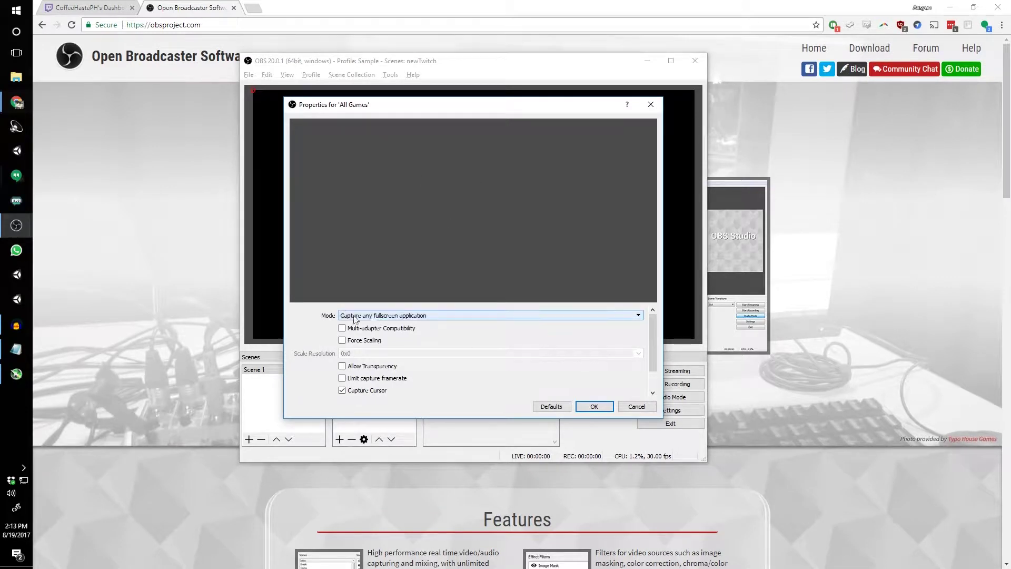
{"action": "left_click", "coordinate": [392, 316]}
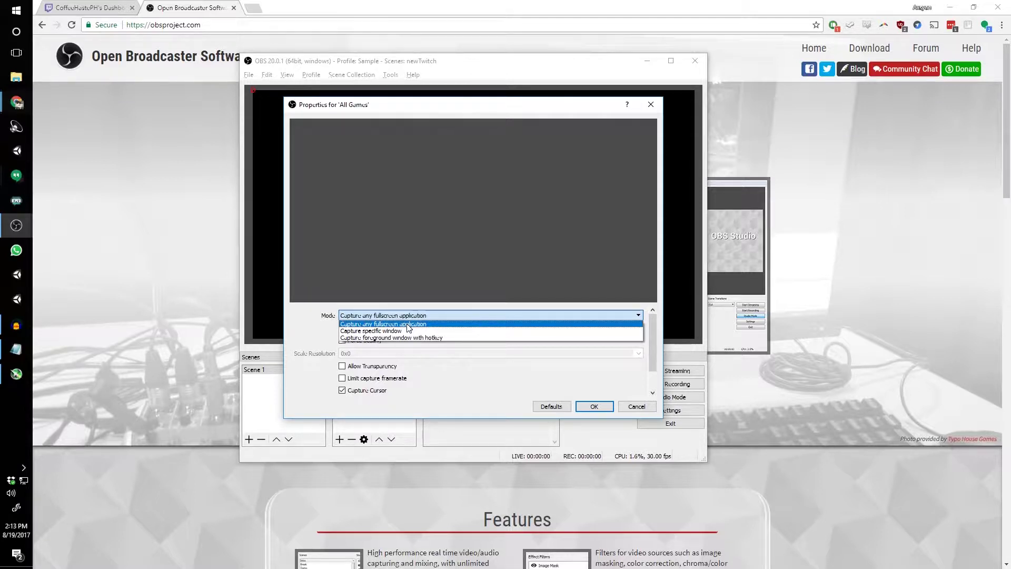
{"action": "left_click", "coordinate": [409, 324]}
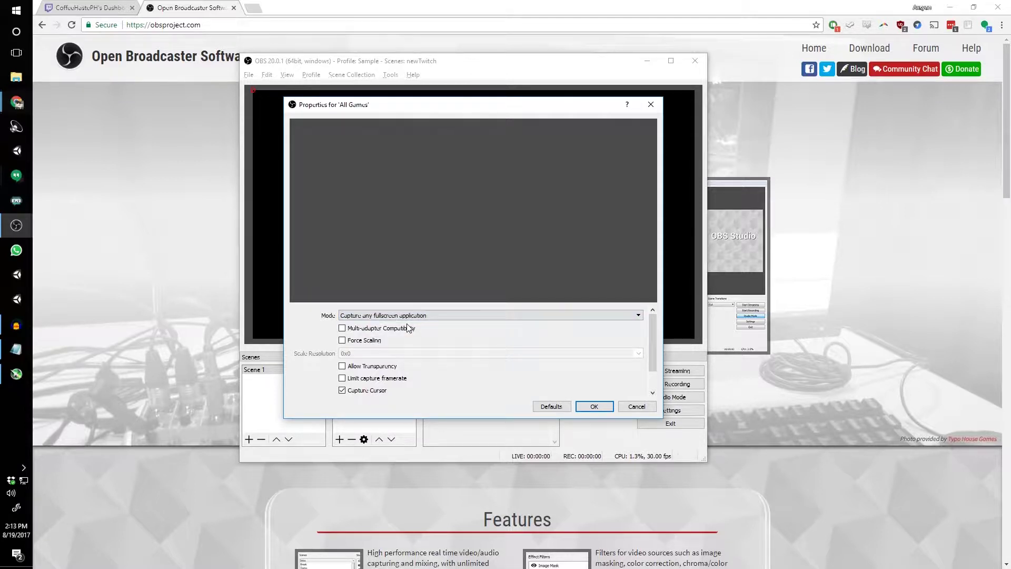
{"action": "left_click", "coordinate": [592, 407]}
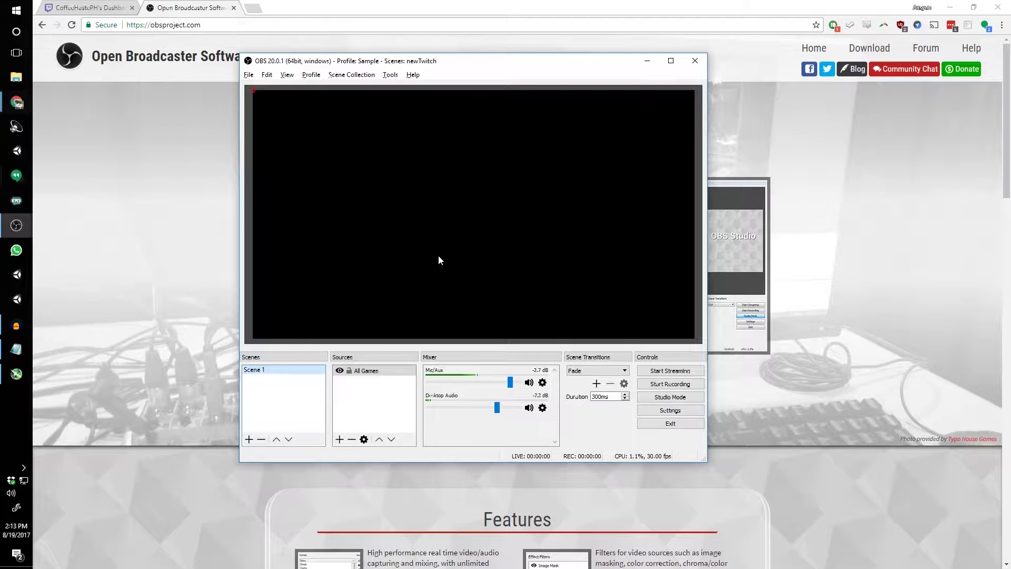
- In the stream settings, choose Twitch as the service and Auto (Recommended) as the server
{"action": "left_click", "coordinate": [246, 77]}
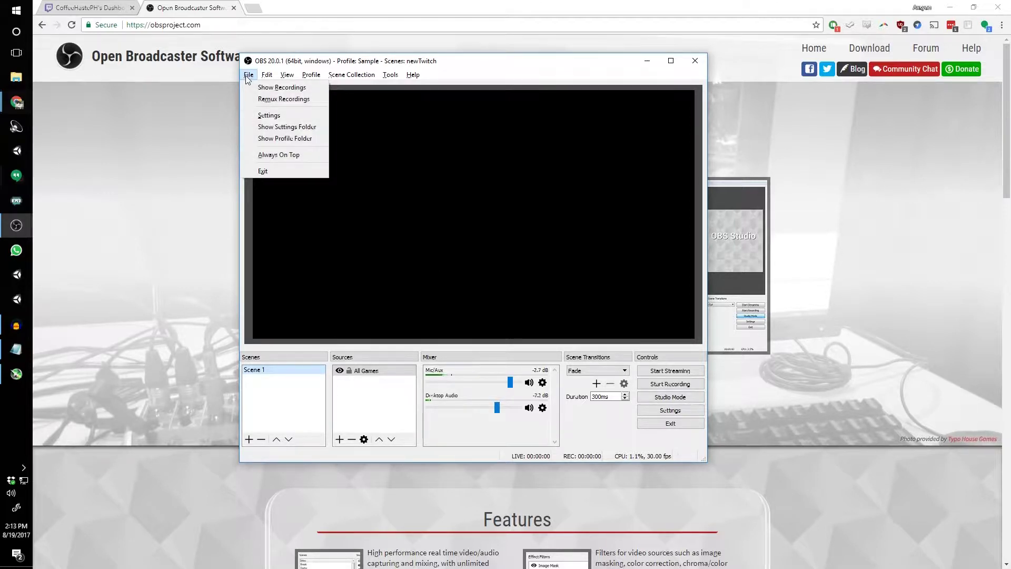
{"action": "left_click", "coordinate": [266, 115]}
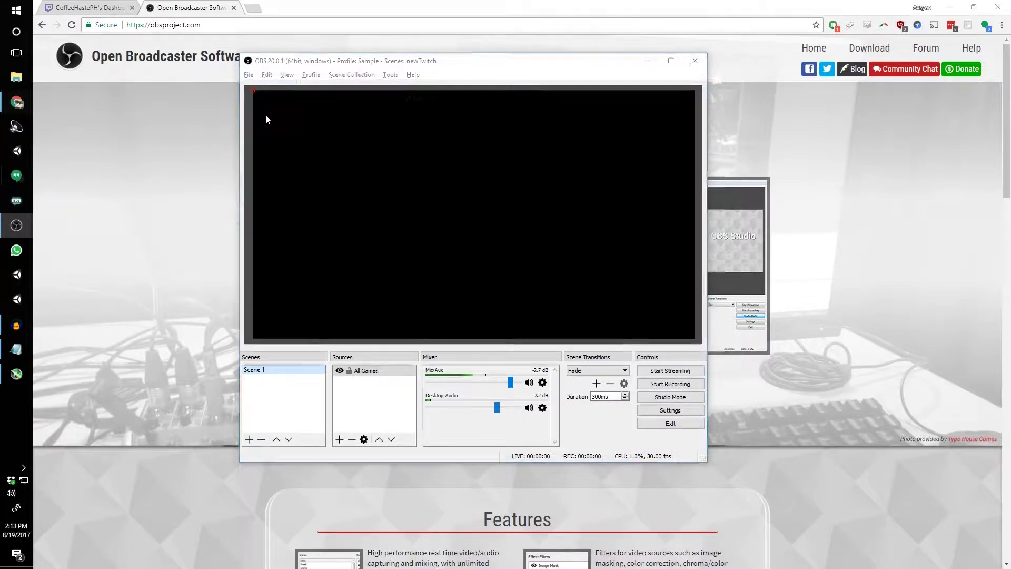
{"action": "left_click_drag", "start_coordinate": [377, 60], "coordinate": [383, 61]}
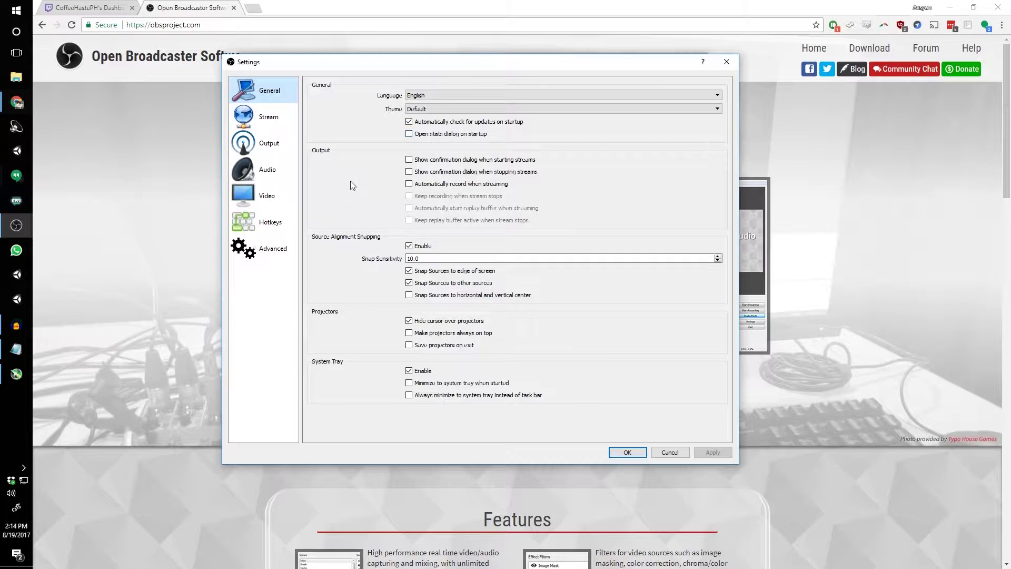
{"action": "left_click", "coordinate": [257, 126]}
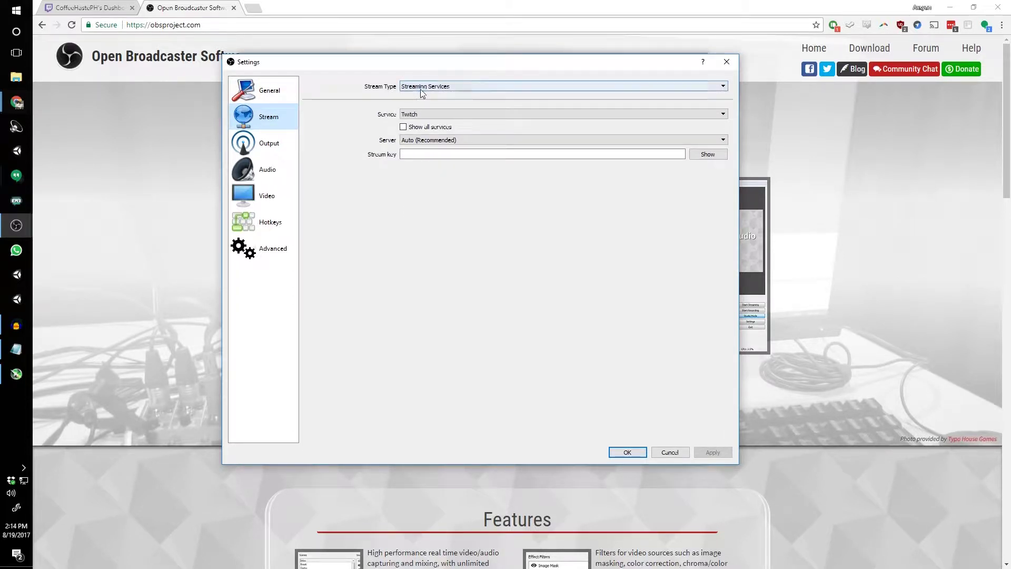
{"action": "left_click", "coordinate": [421, 115]}
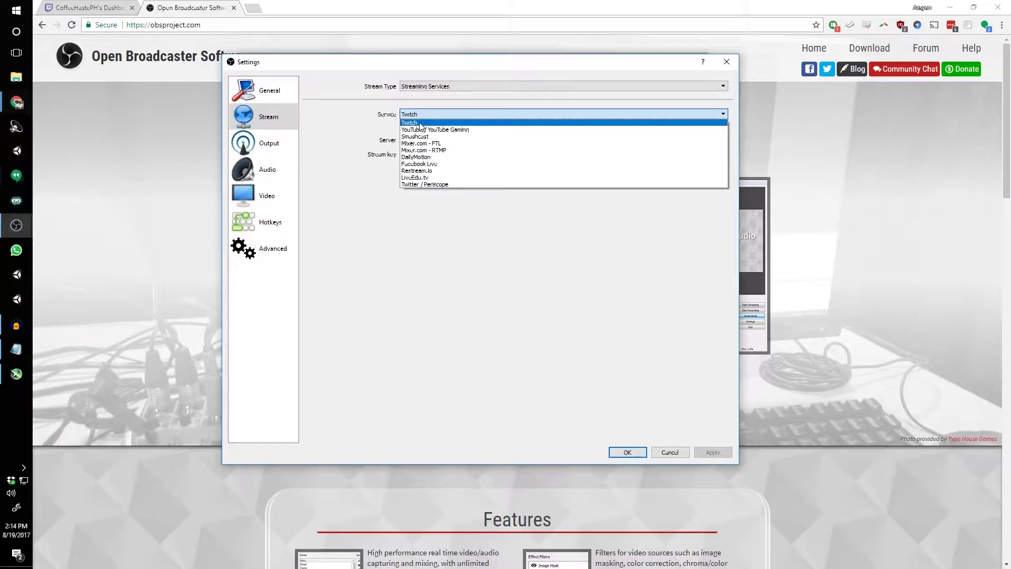
{"action": "left_click", "coordinate": [420, 124]}
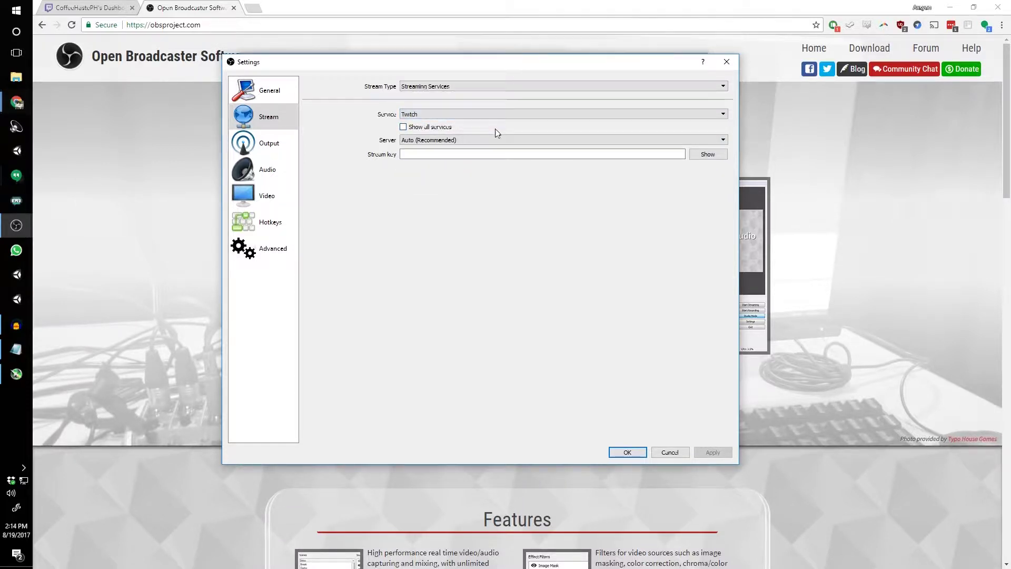
{"action": "left_click", "coordinate": [472, 140]}
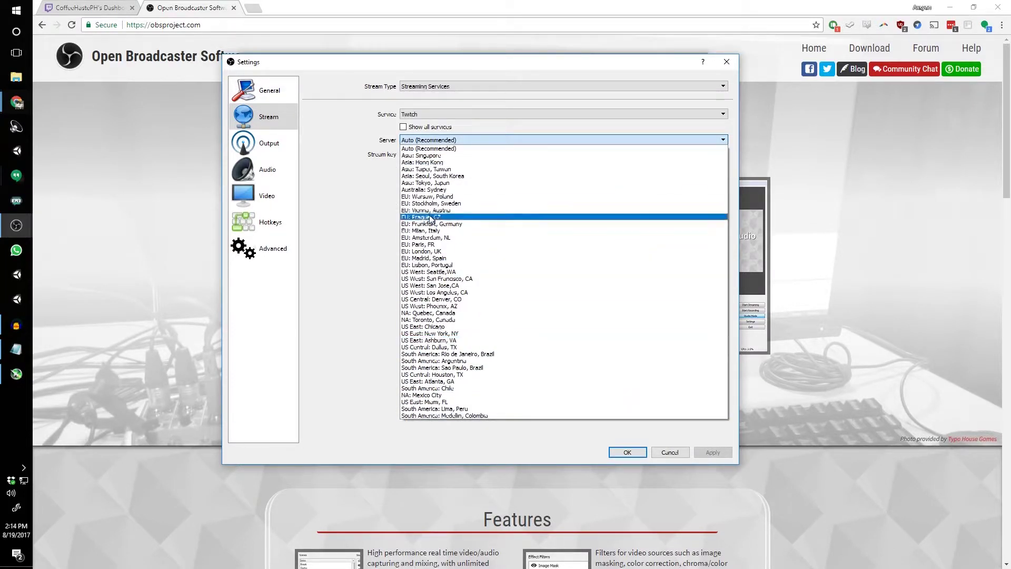
{"action": "left_click", "coordinate": [443, 148]}
- Paste the Twitch stream key into the Stream key field and apply the settings
{"action": "left_click", "coordinate": [442, 153]}
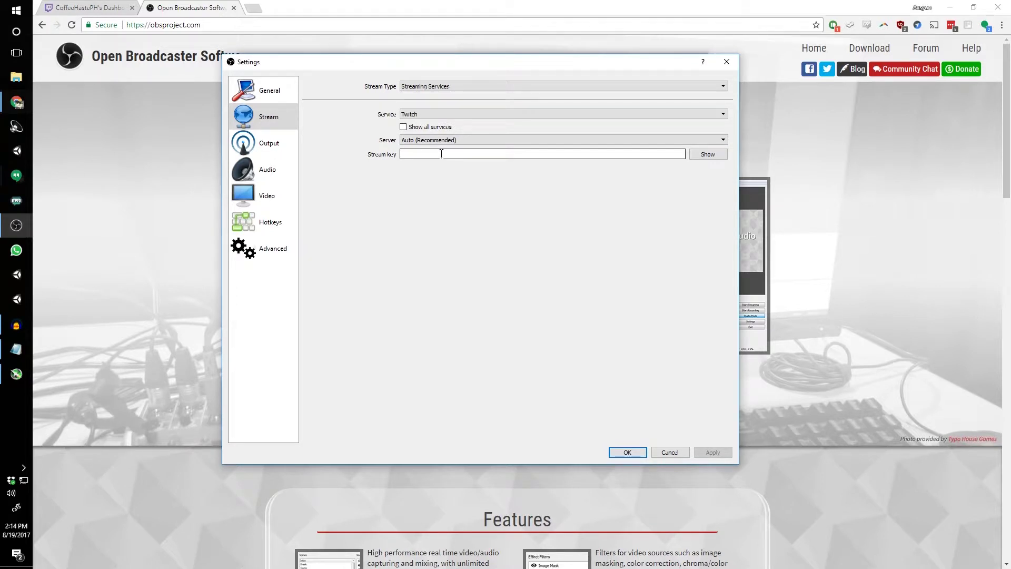
{"action": "key", "text": "ctrl+v"}
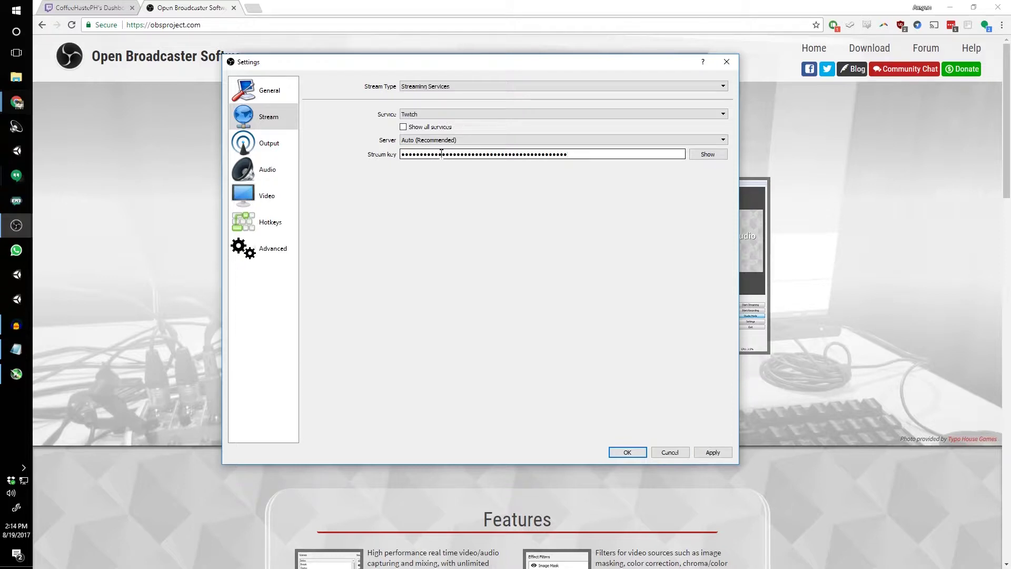
{"action": "left_click", "coordinate": [711, 453]}
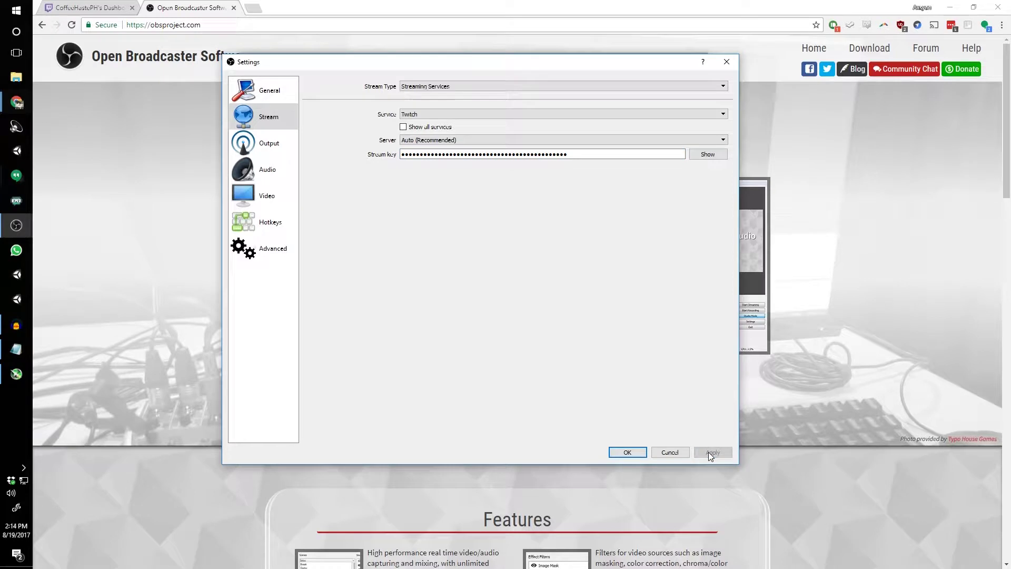
- Open the output settings and examine the streaming video bitrate, selecting its value
{"action": "left_click", "coordinate": [262, 144]}
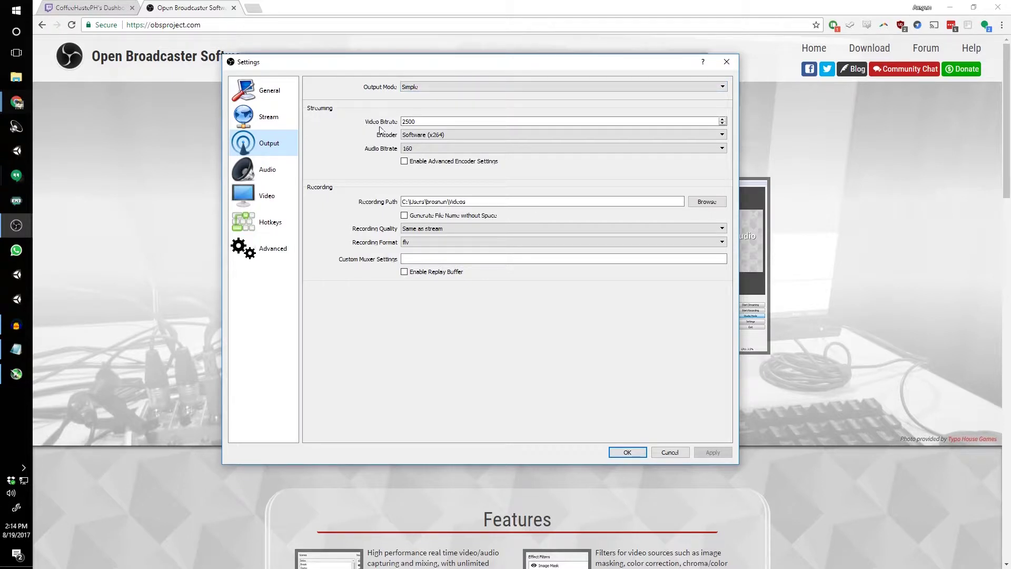
{"action": "left_click", "coordinate": [424, 123]}
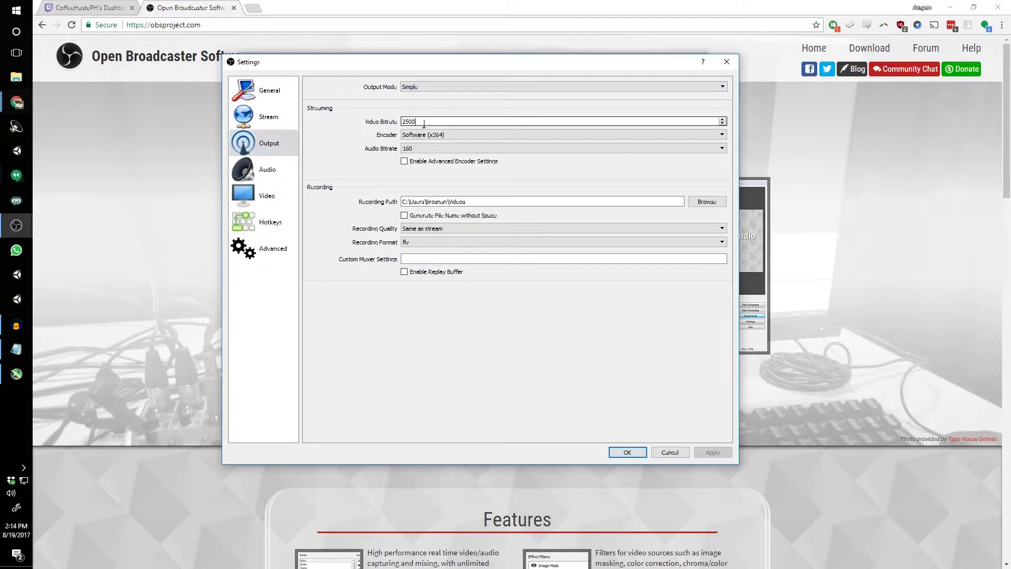
{"action": "double_click", "coordinate": [451, 124]}
{"action": "left_click", "coordinate": [454, 124]}
{"action": "double_click", "coordinate": [450, 124]}
{"action": "left_click", "coordinate": [433, 124]}
{"action": "left_click_drag", "start_coordinate": [432, 122], "coordinate": [347, 116]}
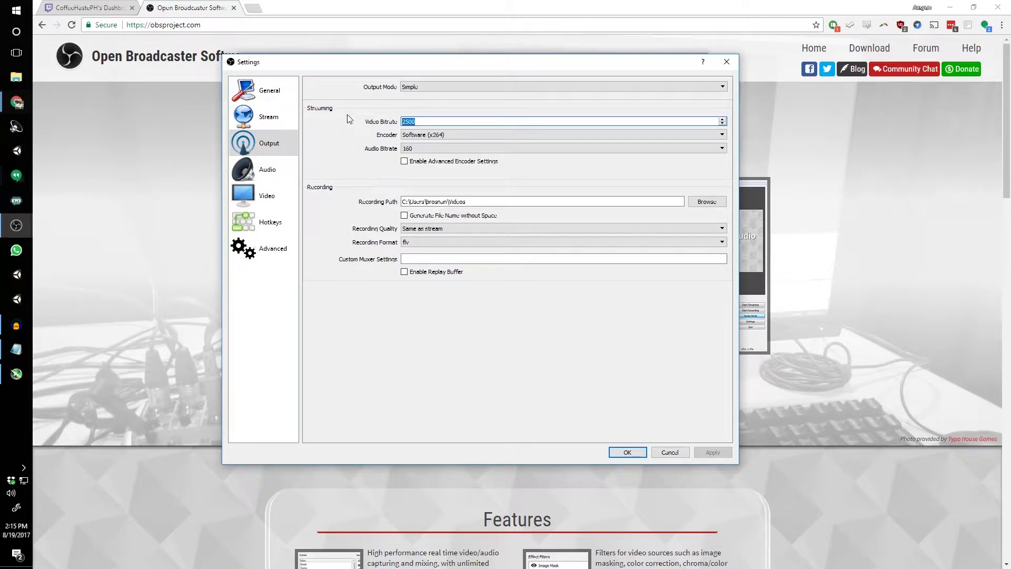
{"action": "left_click", "coordinate": [435, 121]}
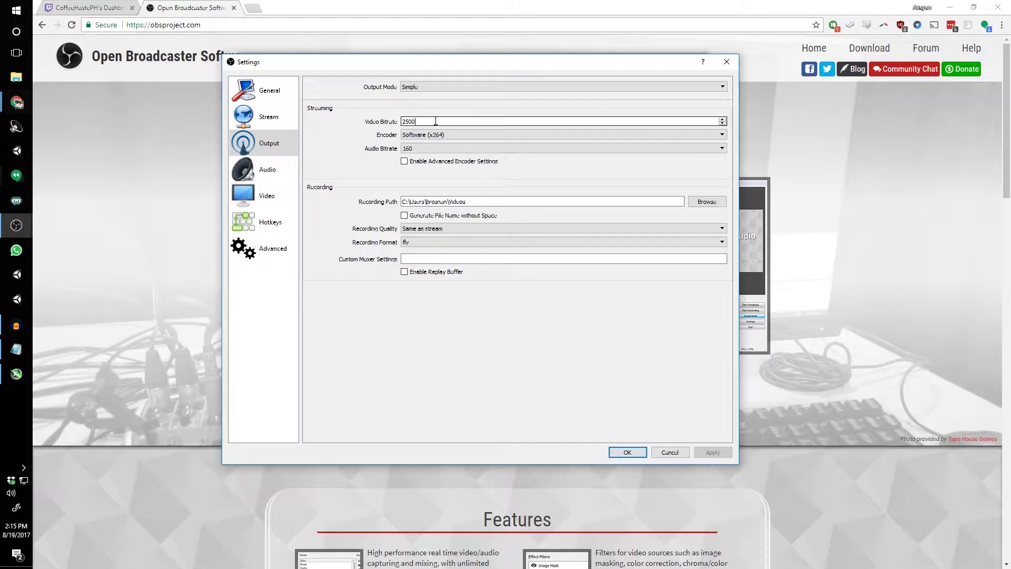
{"action": "double_click", "coordinate": [435, 122]}
{"action": "left_click", "coordinate": [436, 121]}
{"action": "left_click_drag", "start_coordinate": [436, 122], "coordinate": [331, 115]}
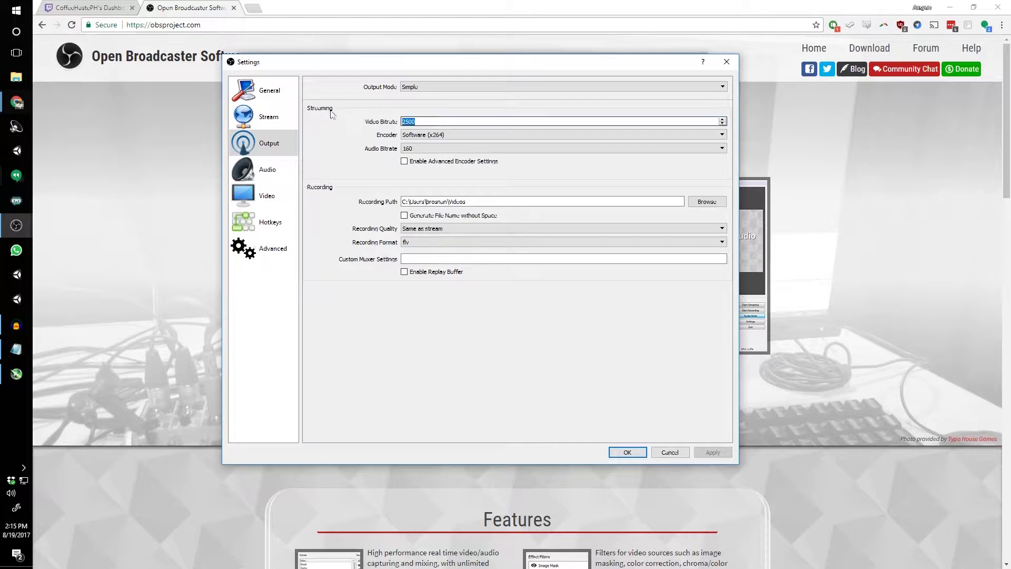
- Examine the available streaming encoder options in the output settings
{"action": "left_click_drag", "start_coordinate": [421, 122], "coordinate": [382, 127]}
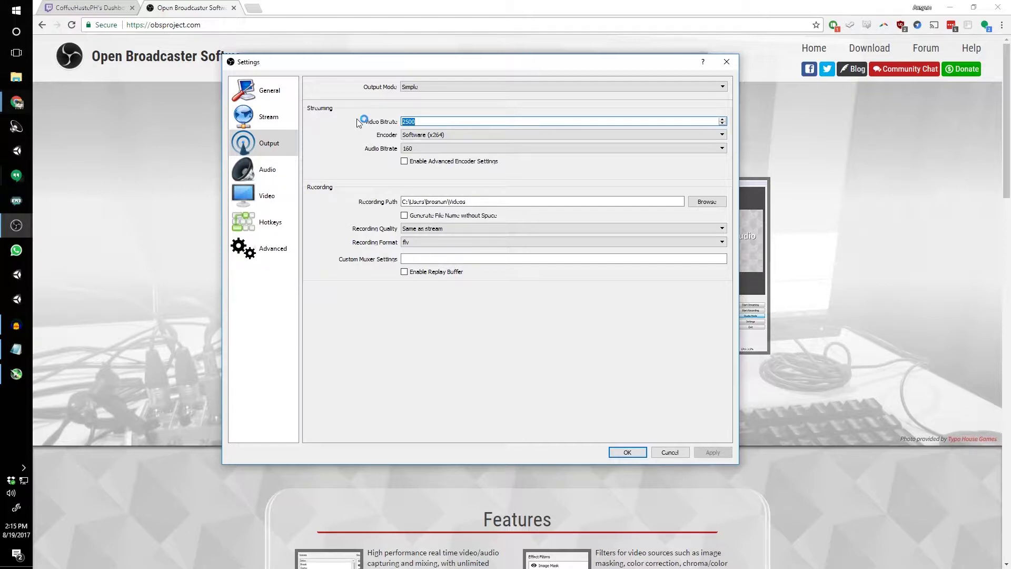
{"action": "left_click", "coordinate": [421, 135]}
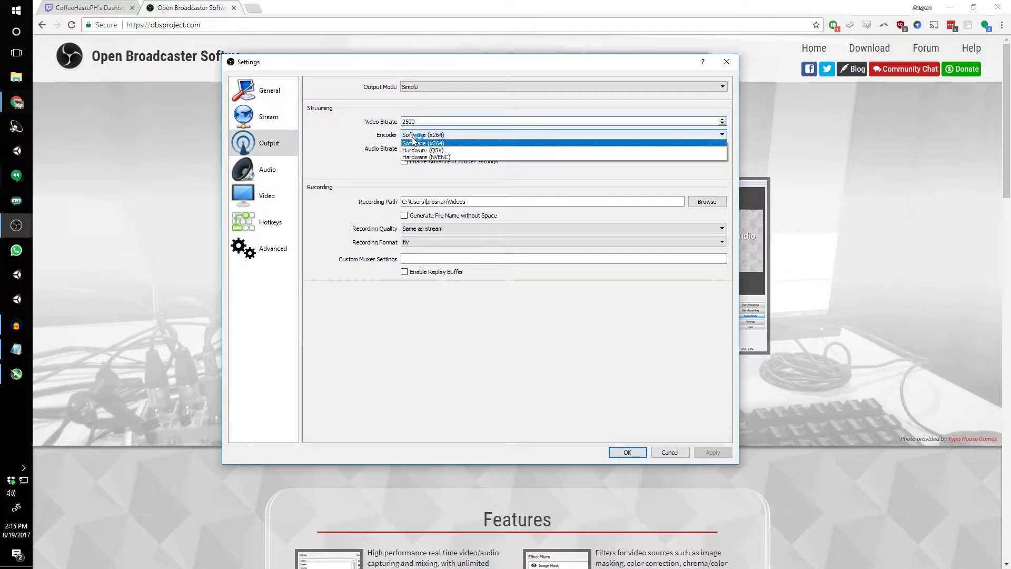
{"action": "left_click", "coordinate": [450, 134]}
{"action": "left_click", "coordinate": [447, 133]}
{"action": "left_click", "coordinate": [442, 136]}
{"action": "left_click", "coordinate": [443, 136]}
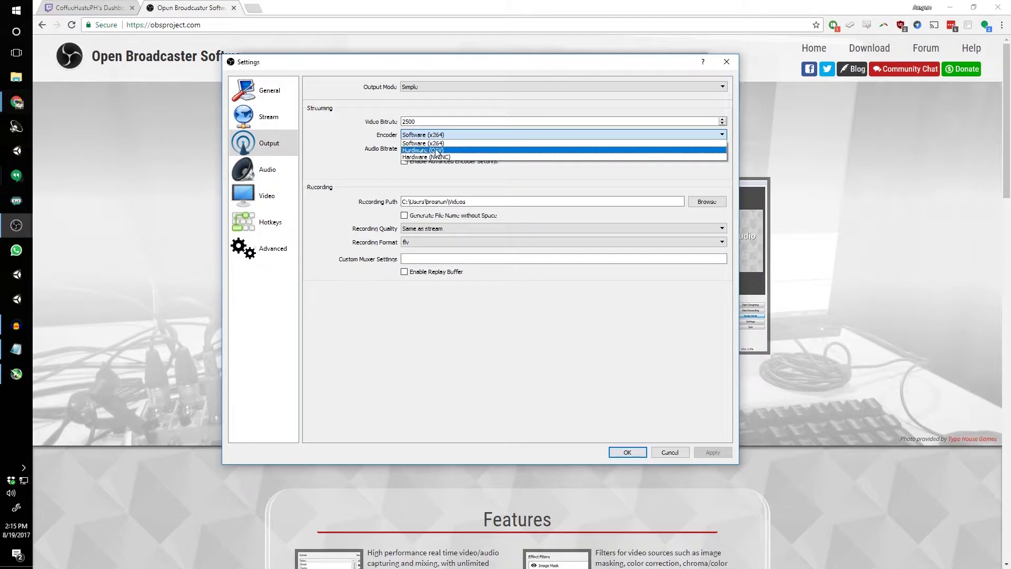
{"action": "left_click", "coordinate": [421, 144]}
{"action": "left_click", "coordinate": [444, 135]}
{"action": "left_click", "coordinate": [445, 143]}
{"action": "left_click", "coordinate": [448, 134]}
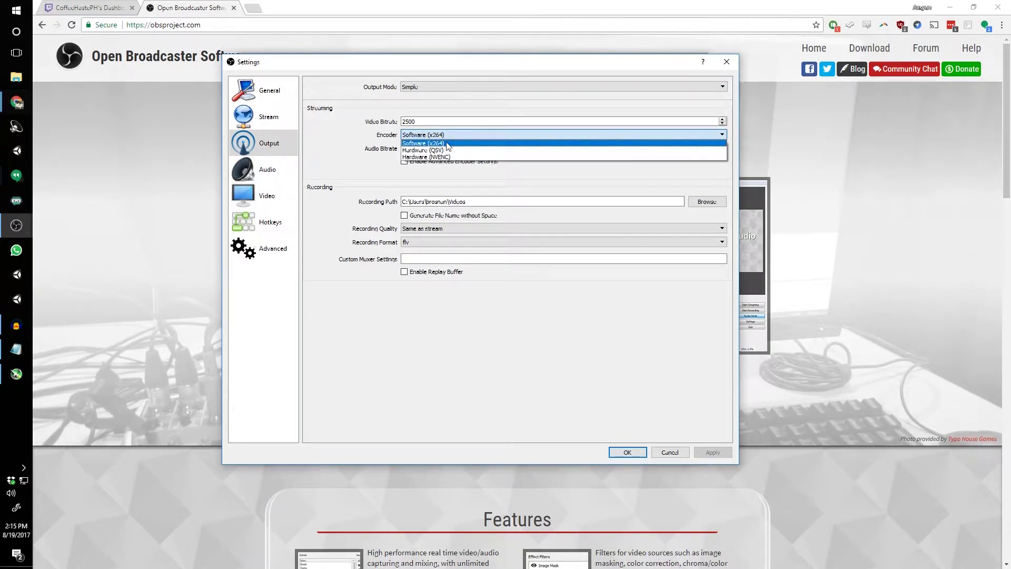
{"action": "left_click", "coordinate": [431, 144]}
{"action": "left_click", "coordinate": [432, 135]}
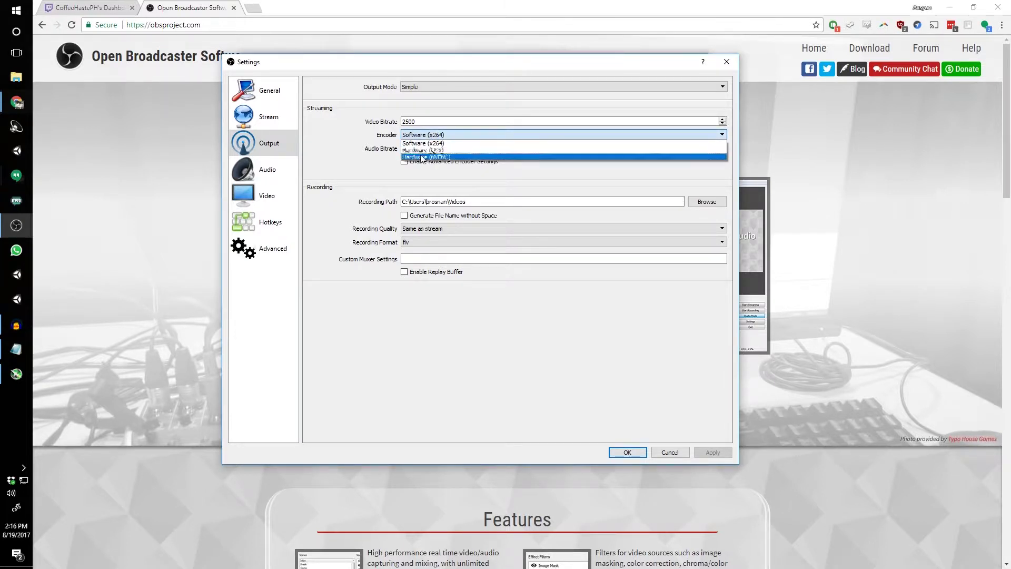
- Try the Hardware (NVENC) streaming encoder and return the encoder to Software (x264)
{"action": "left_click", "coordinate": [431, 157]}
{"action": "left_click", "coordinate": [432, 135]}
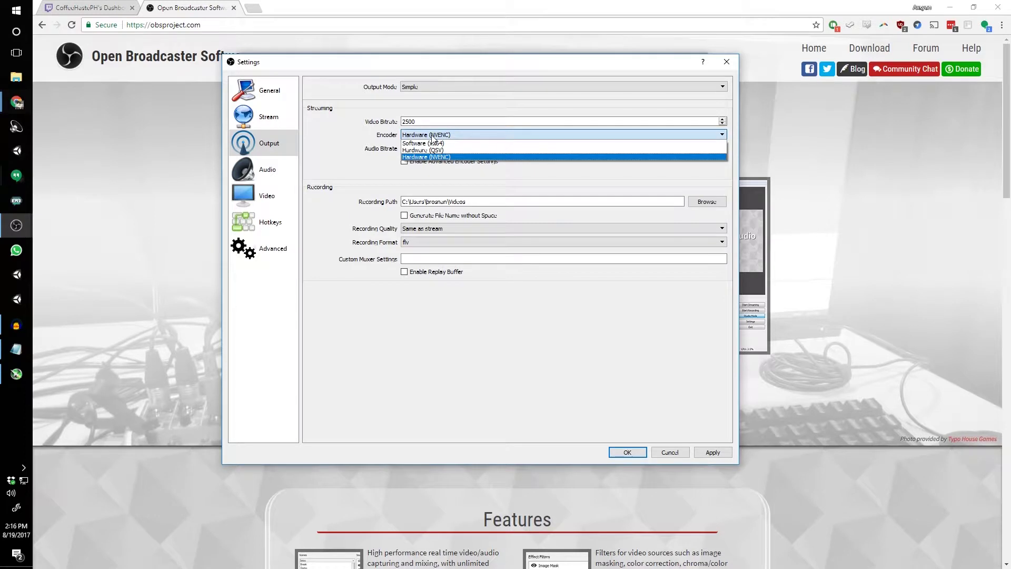
{"action": "left_click", "coordinate": [431, 136]}
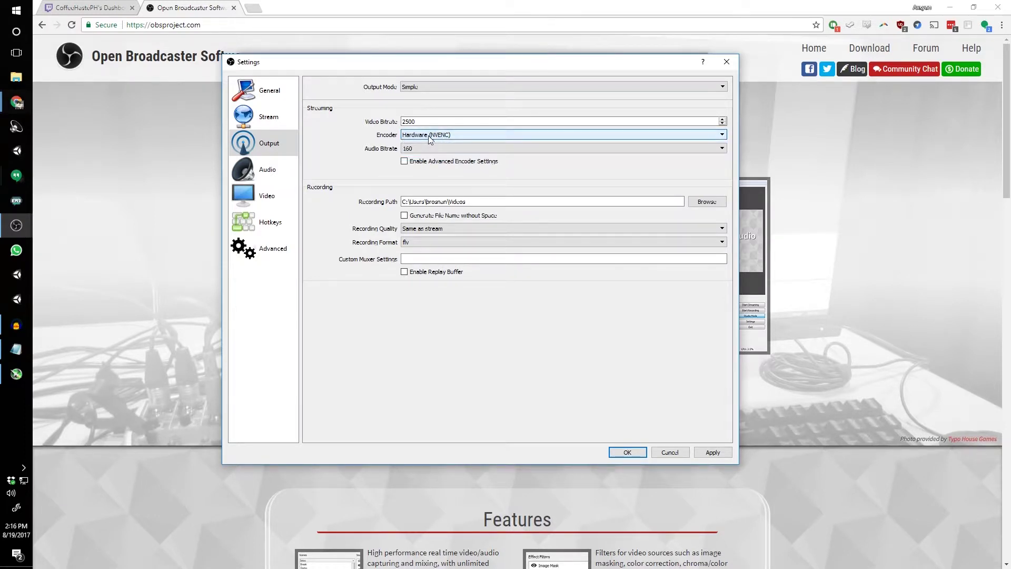
{"action": "left_click", "coordinate": [430, 136]}
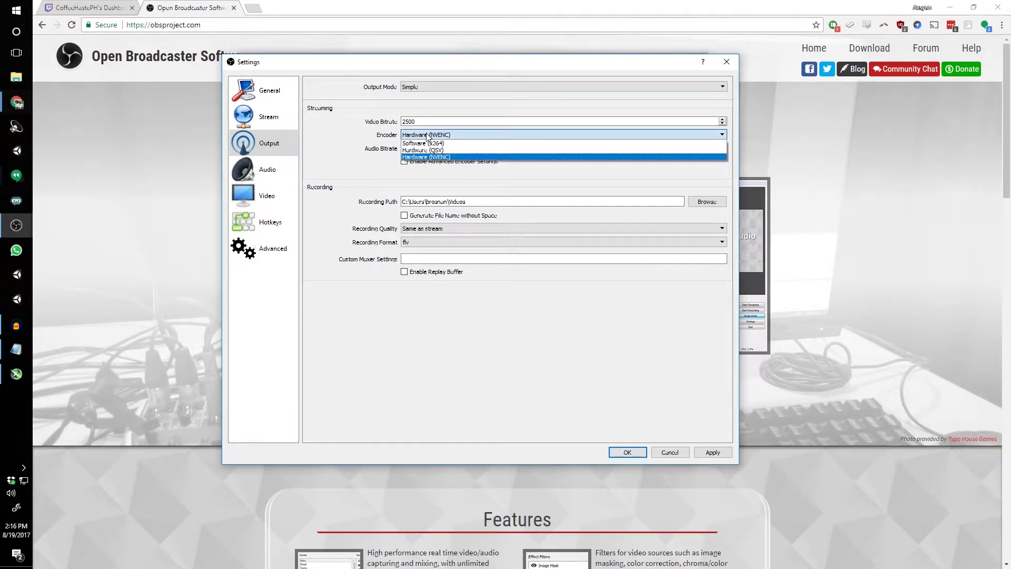
{"action": "left_click", "coordinate": [427, 136]}
{"action": "left_click", "coordinate": [427, 136]}
{"action": "left_click", "coordinate": [428, 137]}
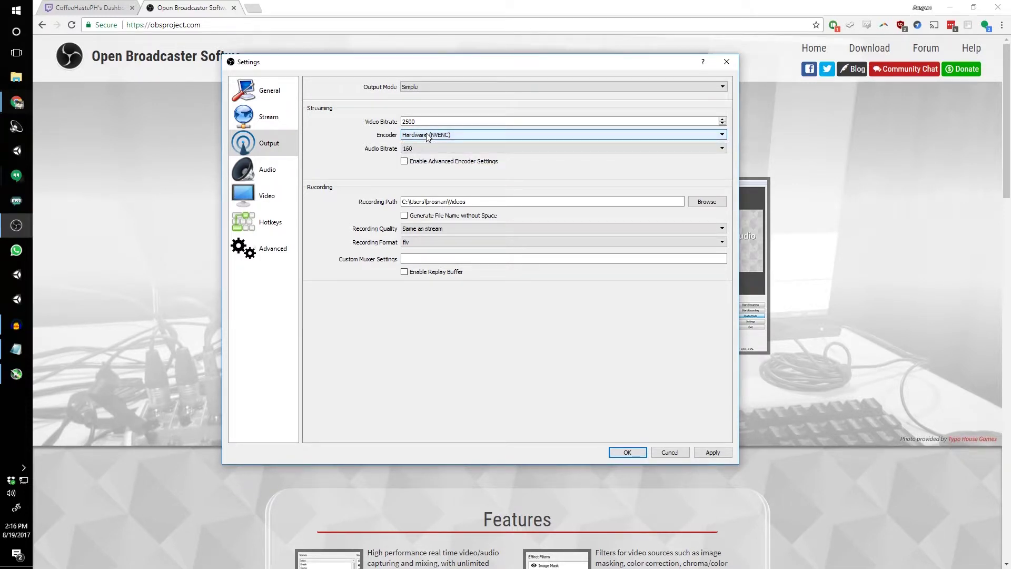
{"action": "left_click", "coordinate": [427, 136]}
{"action": "left_click", "coordinate": [431, 142]}
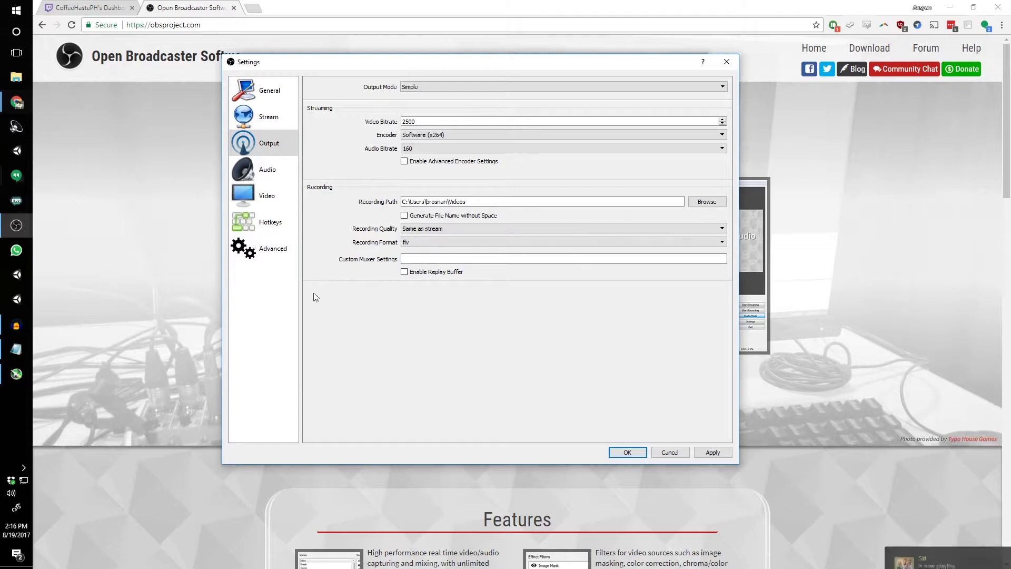
- Examine the audio settings, and the base resolution, output resolution and frame rate in the video settings
{"action": "left_click", "coordinate": [271, 173]}
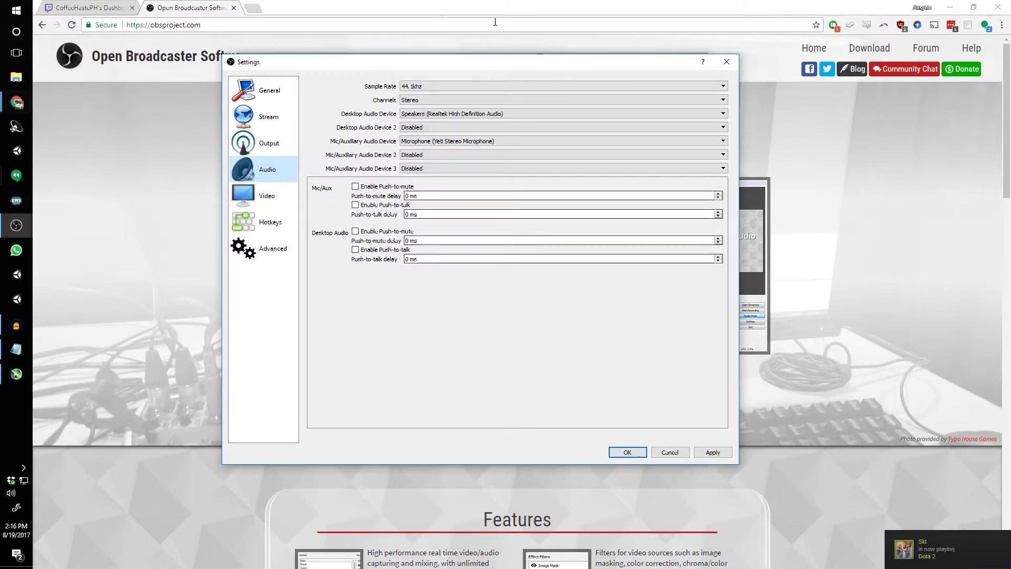
{"action": "left_click", "coordinate": [256, 203]}
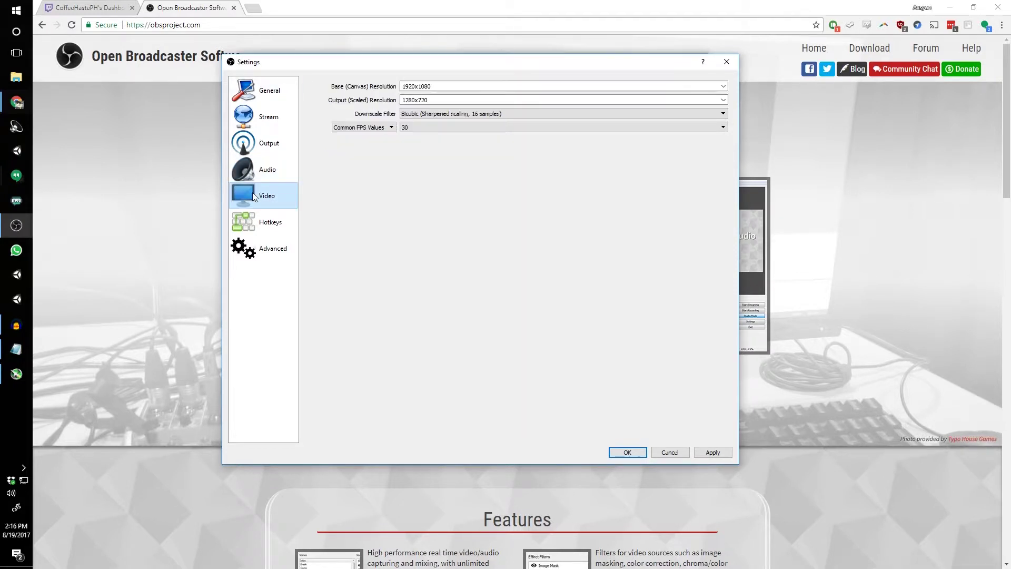
{"action": "double_click", "coordinate": [449, 85]}
{"action": "left_click", "coordinate": [447, 87]}
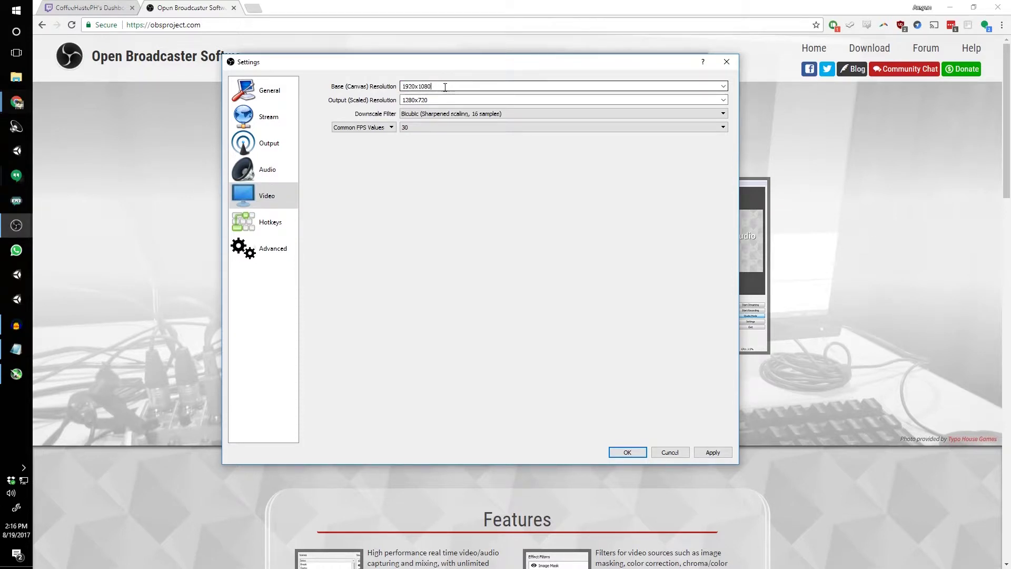
{"action": "double_click", "coordinate": [446, 87]}
{"action": "left_click", "coordinate": [448, 100]}
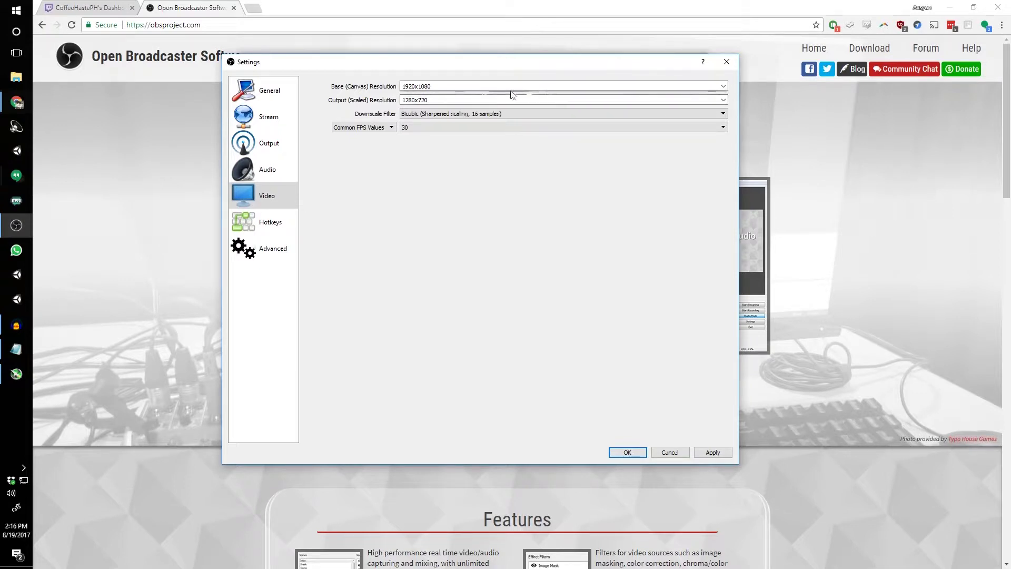
{"action": "double_click", "coordinate": [442, 100]}
{"action": "left_click", "coordinate": [447, 101]}
{"action": "double_click", "coordinate": [445, 102]}
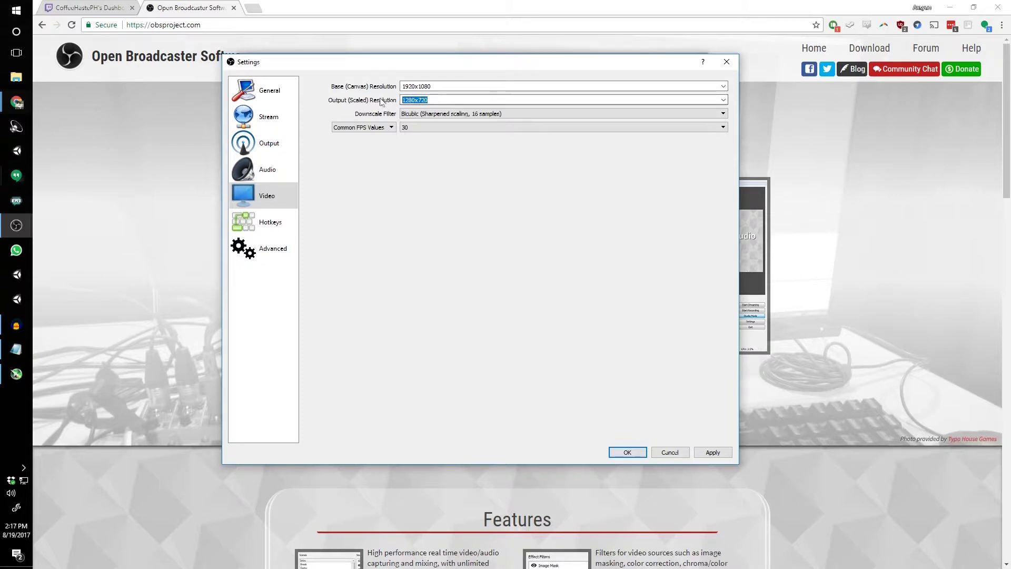
{"action": "double_click", "coordinate": [438, 100]}
{"action": "left_click", "coordinate": [468, 102]}
{"action": "double_click", "coordinate": [453, 102]}
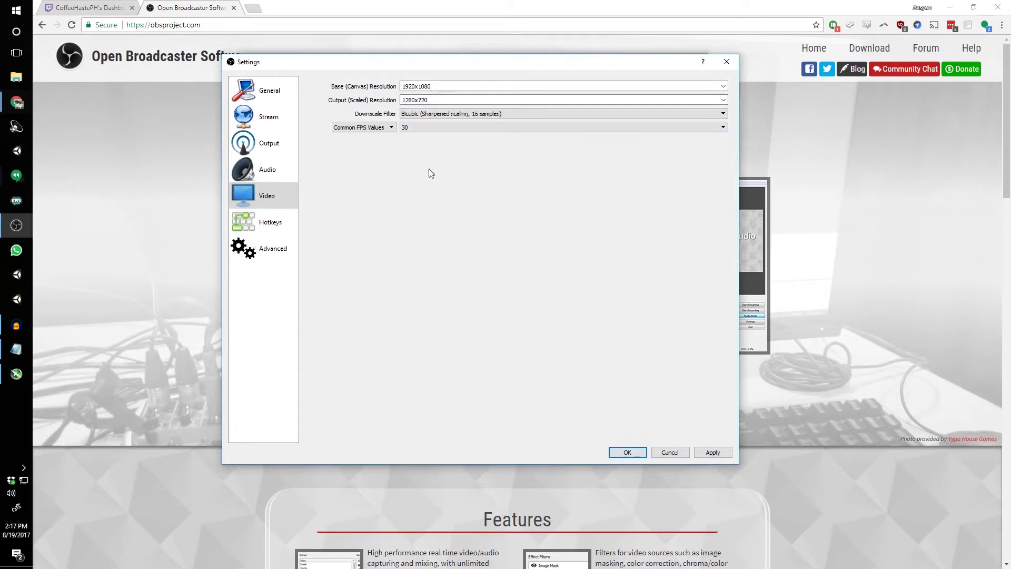
{"action": "left_click", "coordinate": [421, 128]}
- Look through the hotkey and advanced settings, and accept the settings
{"action": "left_click", "coordinate": [270, 228]}
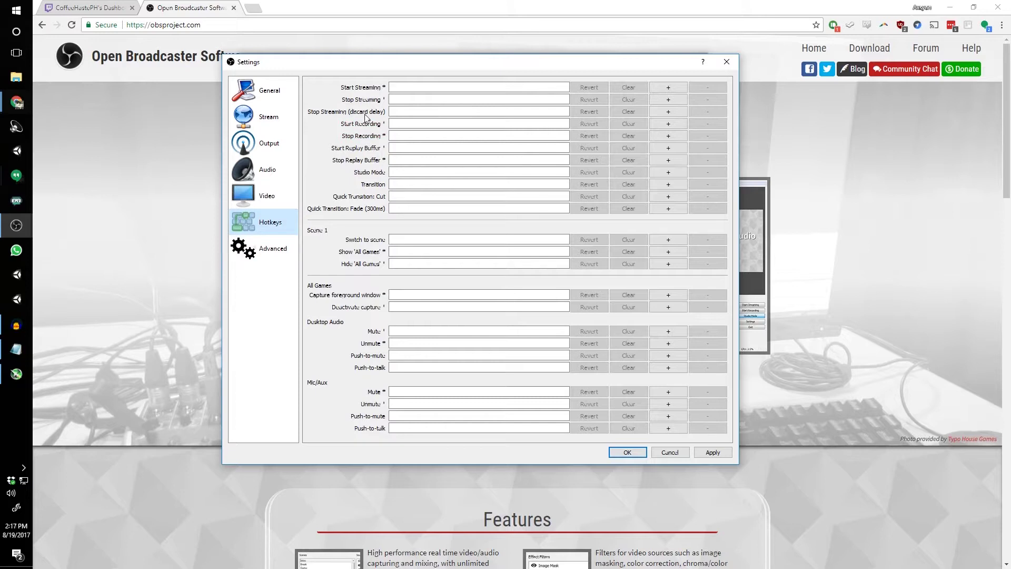
{"action": "mouse_move", "coordinate": [363, 89]}
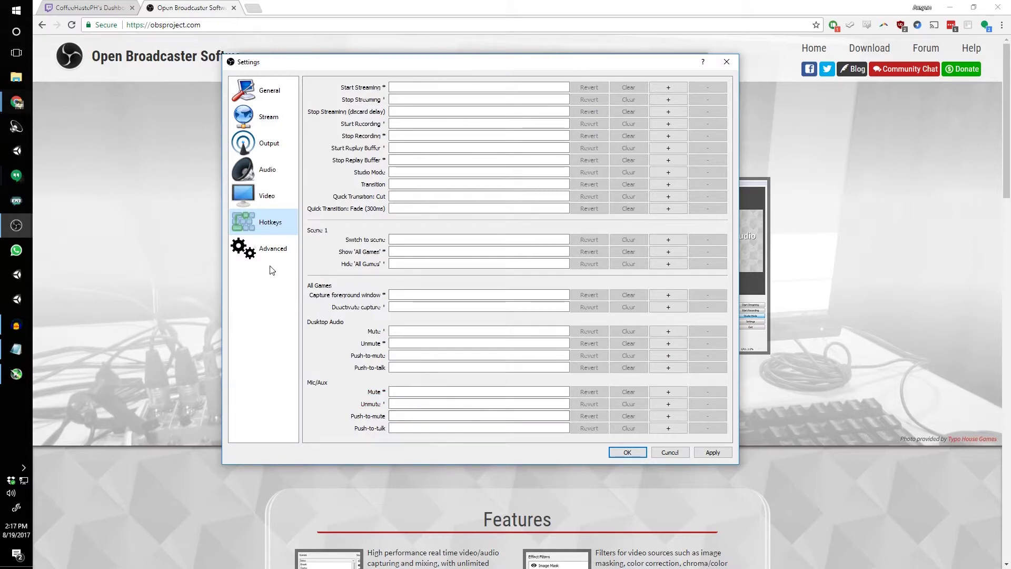
{"action": "left_click", "coordinate": [270, 252]}
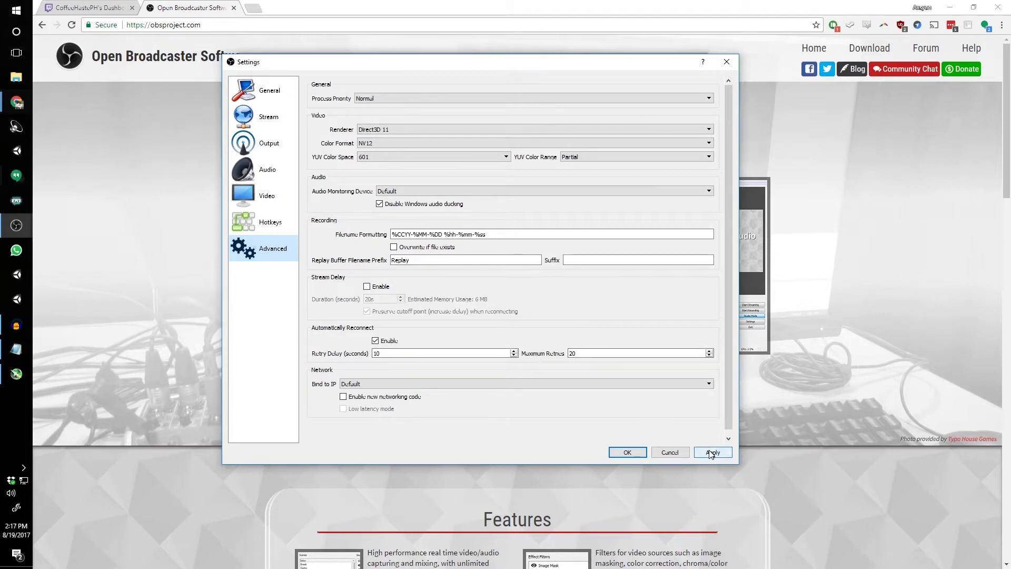
{"action": "left_click", "coordinate": [633, 453]}
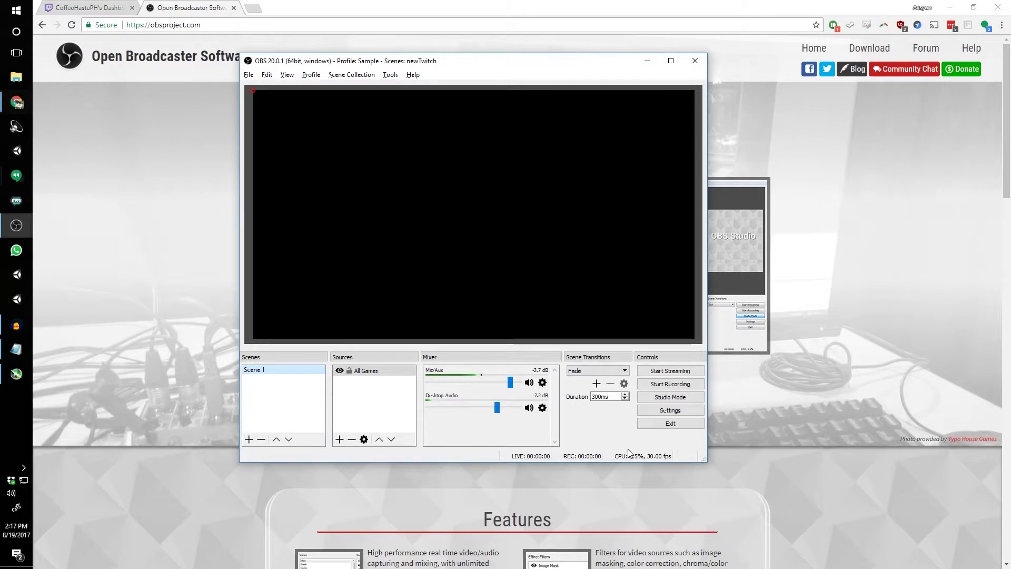
- Launch Middle-earth: Shadow of Mordor through the Steam client running in the background
{"action": "left_click", "coordinate": [23, 468]}
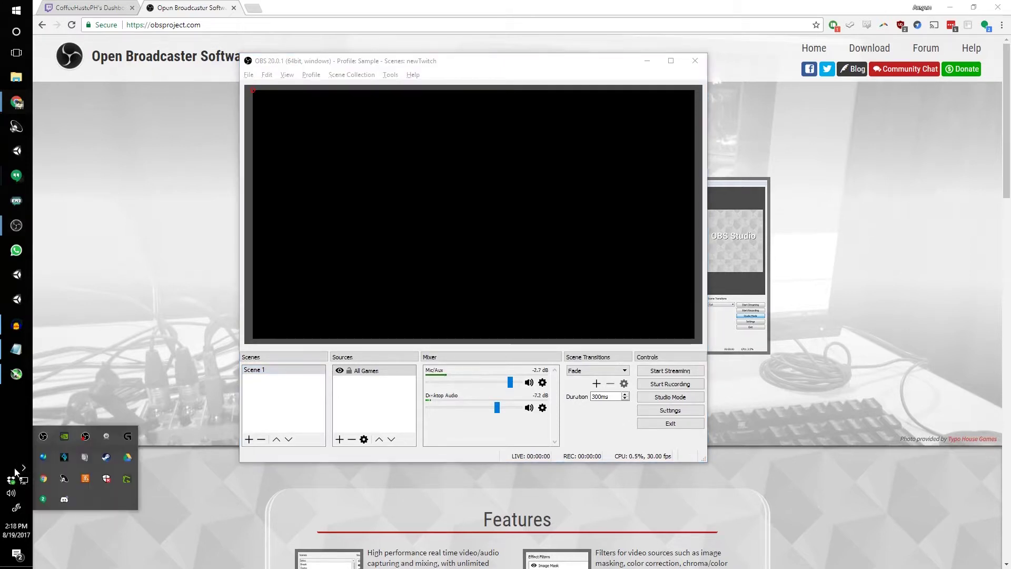
{"action": "right_click", "coordinate": [106, 458]}
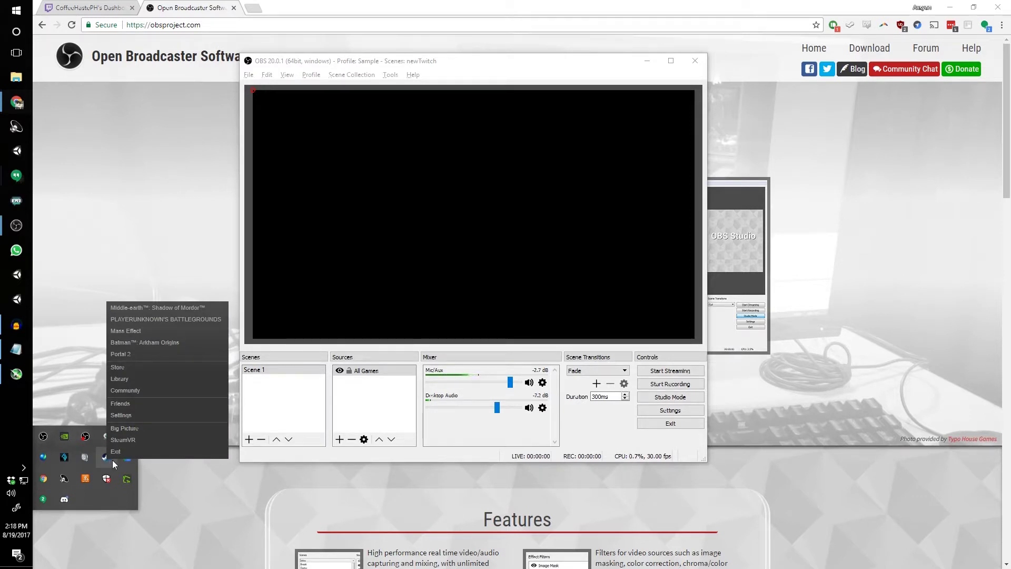
{"action": "left_click", "coordinate": [157, 307]}
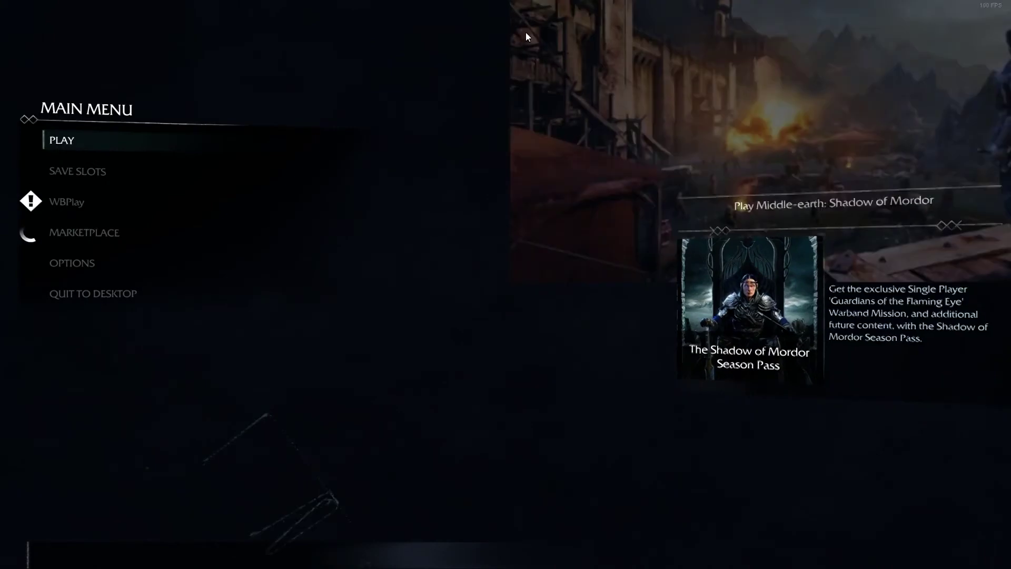
- Switch from the game to OBS, reposition its window to check the captured preview, and start streaming
{"action": "key", "text": "alt+Tab"}
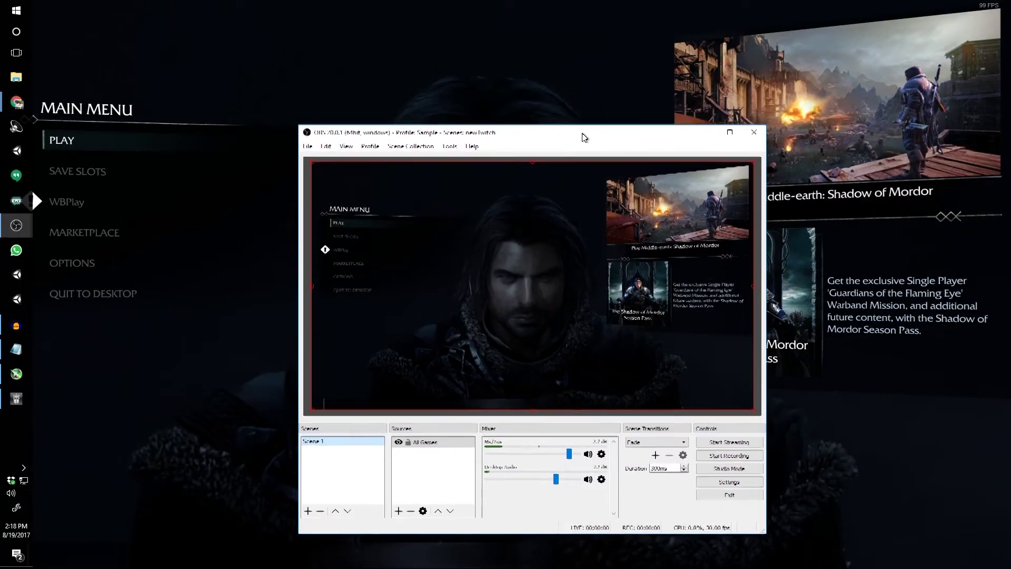
{"action": "left_click_drag", "start_coordinate": [583, 138], "coordinate": [759, 118]}
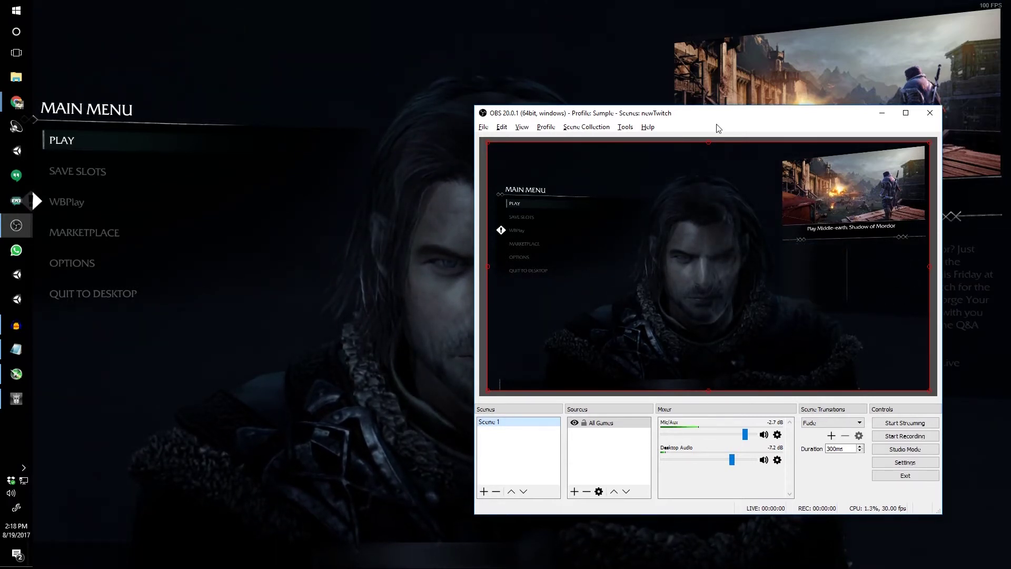
{"action": "left_click_drag", "start_coordinate": [717, 114], "coordinate": [567, 115]}
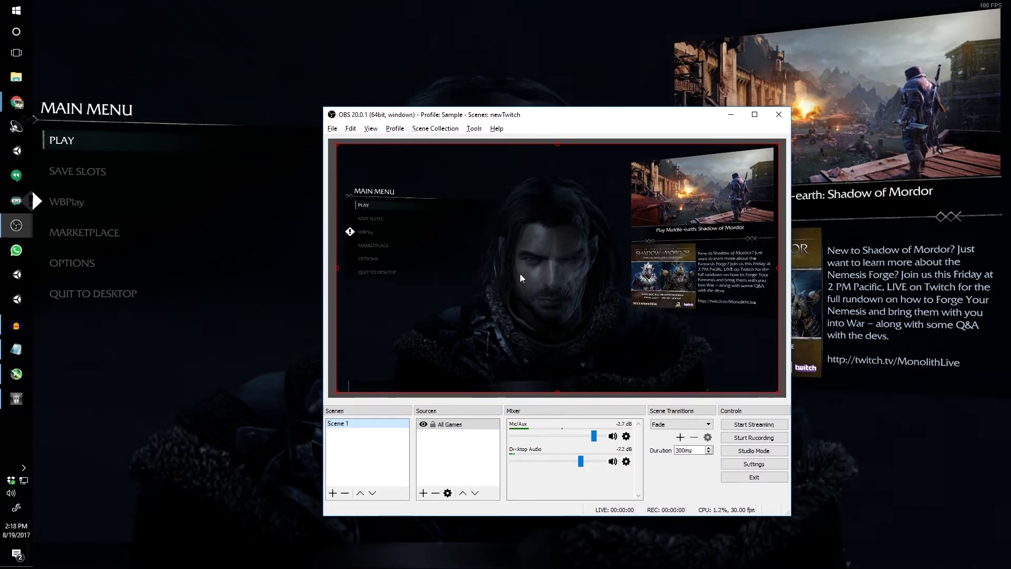
{"action": "left_click", "coordinate": [745, 426]}
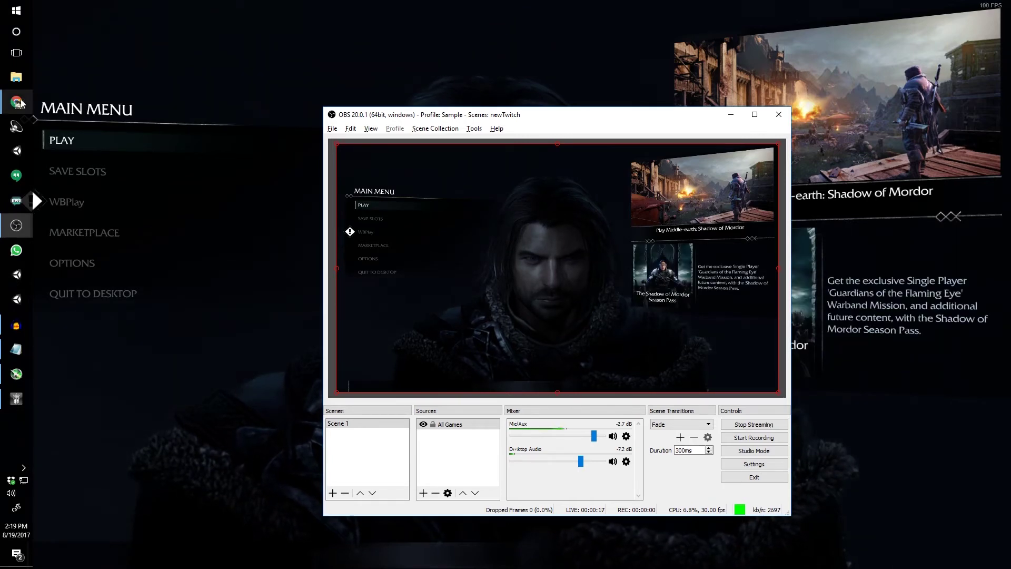
- Switch to Chrome and open the live dashboard of the Twitch channel
{"action": "mouse_move", "coordinate": [21, 103]}
{"action": "left_click", "coordinate": [63, 65]}
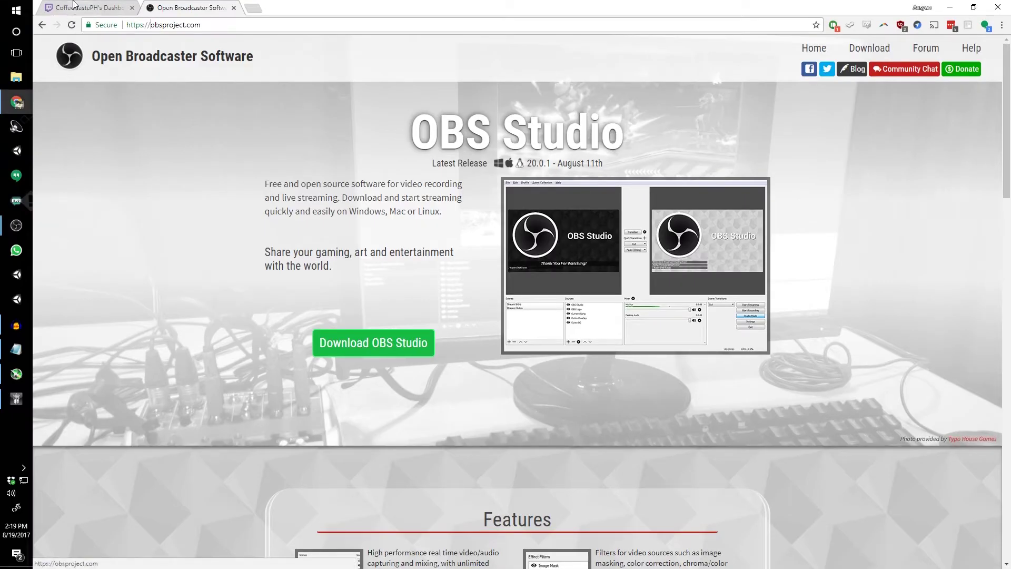
{"action": "left_click", "coordinate": [72, 9]}
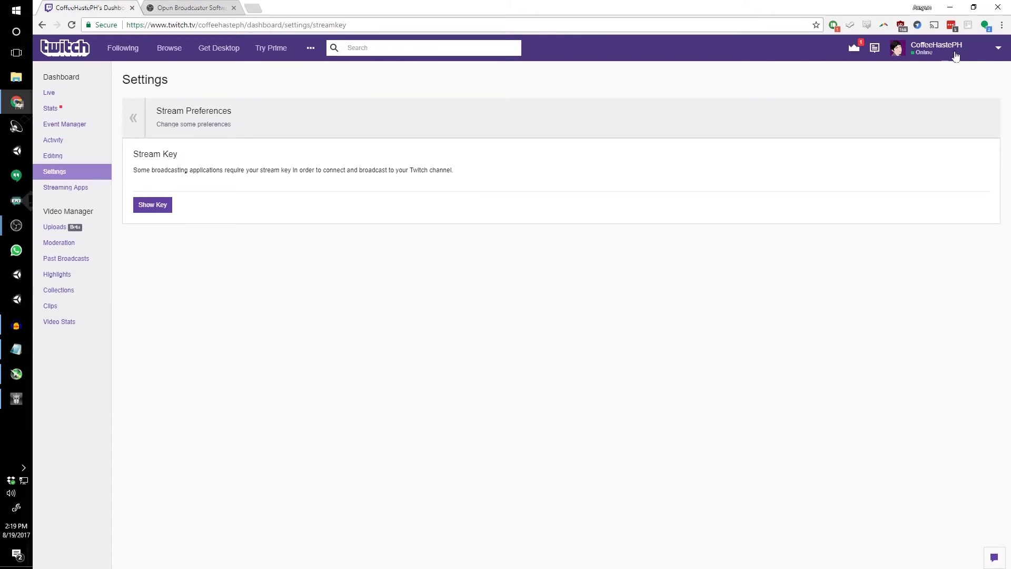
{"action": "left_click", "coordinate": [1000, 49]}
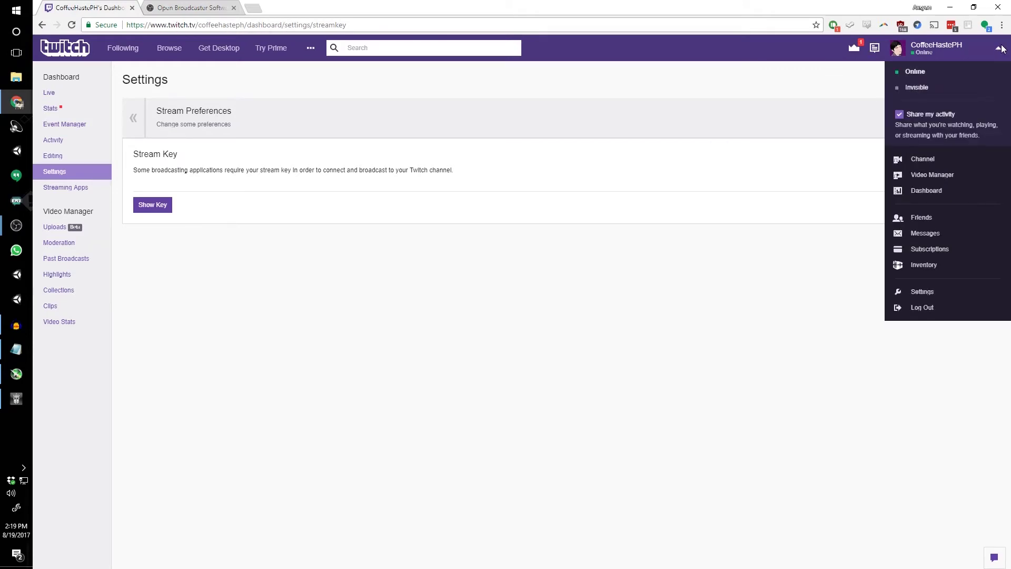
{"action": "left_click", "coordinate": [927, 191]}
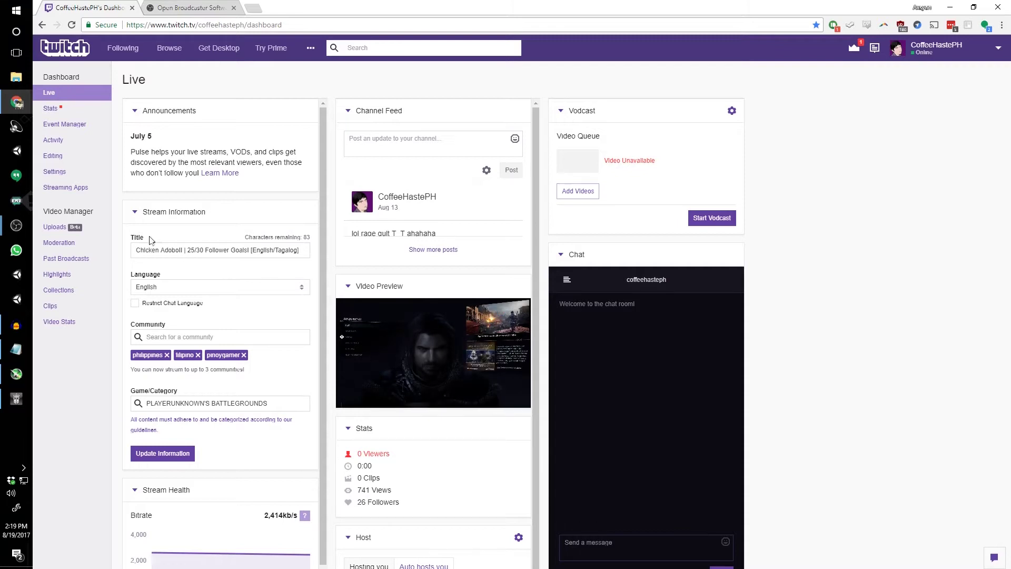
- Replace the first part of the stream title with "Lord of the rings!", keeping the follower goal and language text
{"action": "left_click_drag", "start_coordinate": [166, 249], "coordinate": [132, 251]}
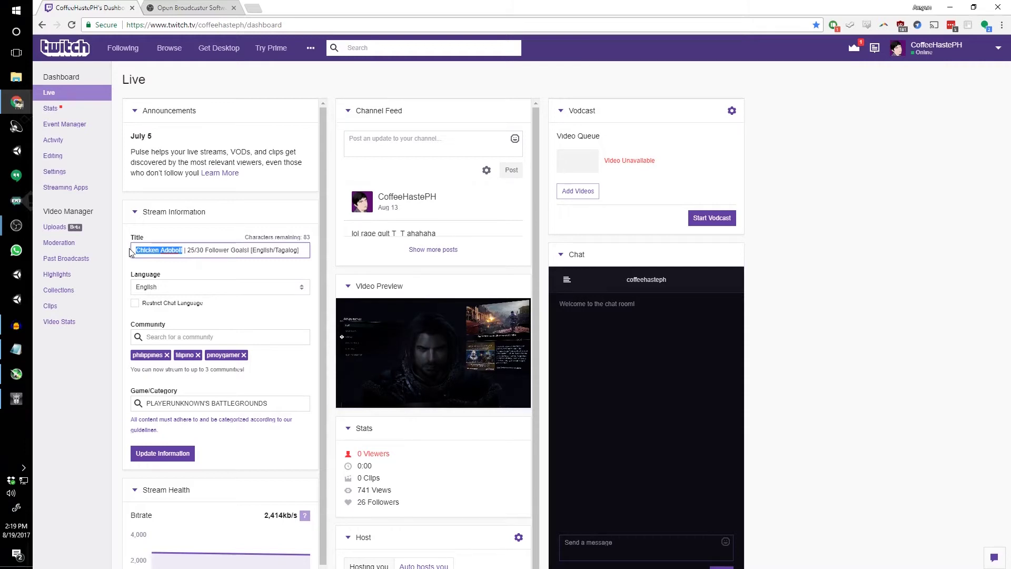
{"action": "key", "text": "BackSpace"}
{"action": "type", "text": "S"}
{"action": "key", "text": "BackSpace"}
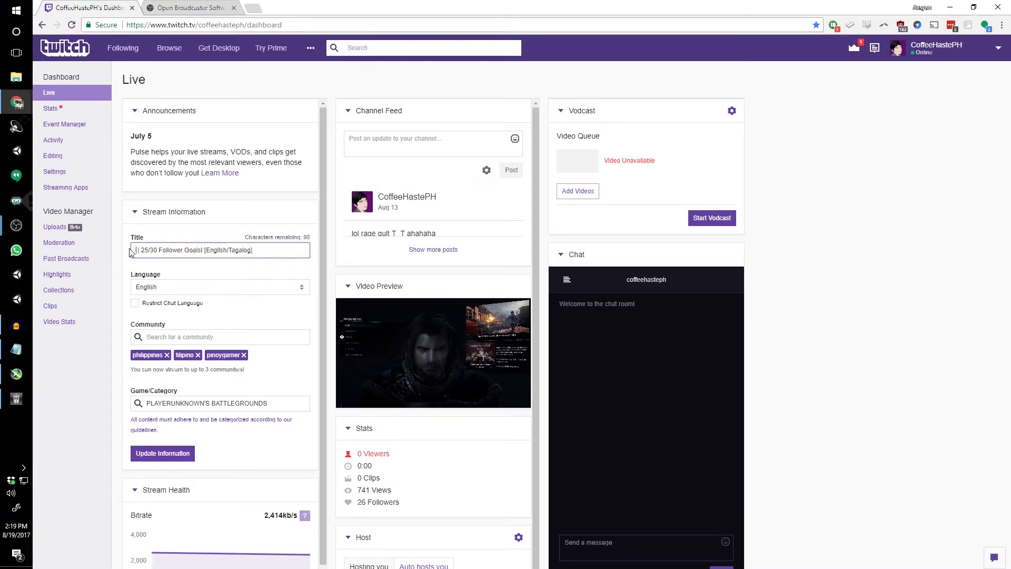
{"action": "type", "text": "Lord of the ring"}
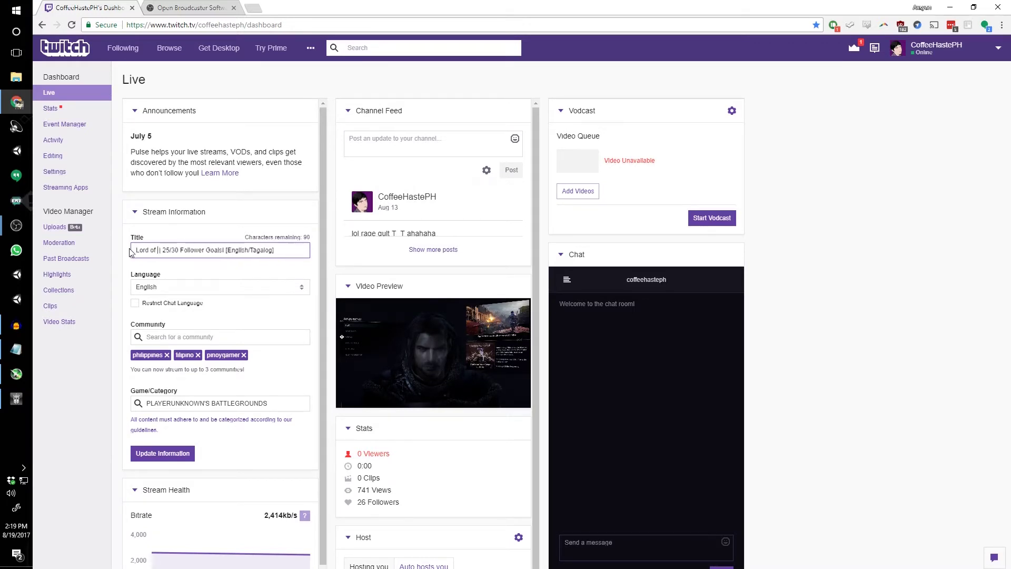
{"action": "type", "text": "s"}
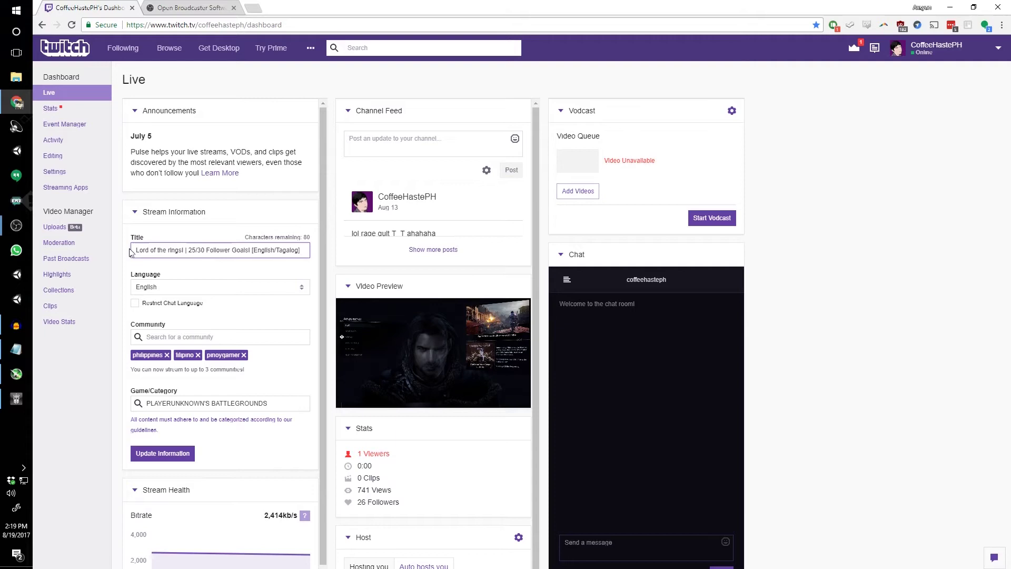
- Change the stream's game category to Middle-earth: Shadow of Mordor, keep the three communities, and update the stream information
{"action": "left_click", "coordinate": [207, 338]}
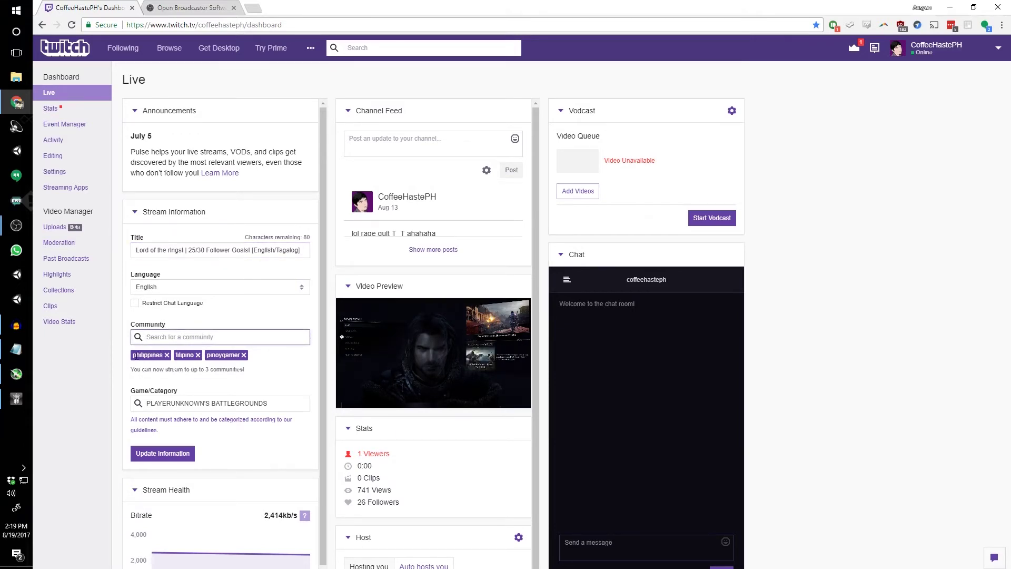
{"action": "double_click", "coordinate": [190, 356]}
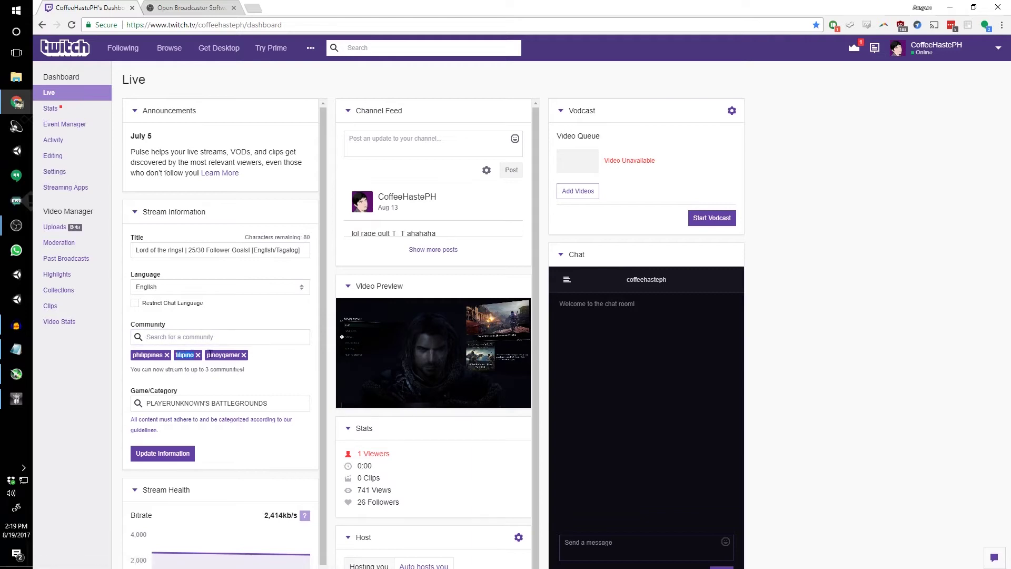
{"action": "triple_click", "coordinate": [237, 404]}
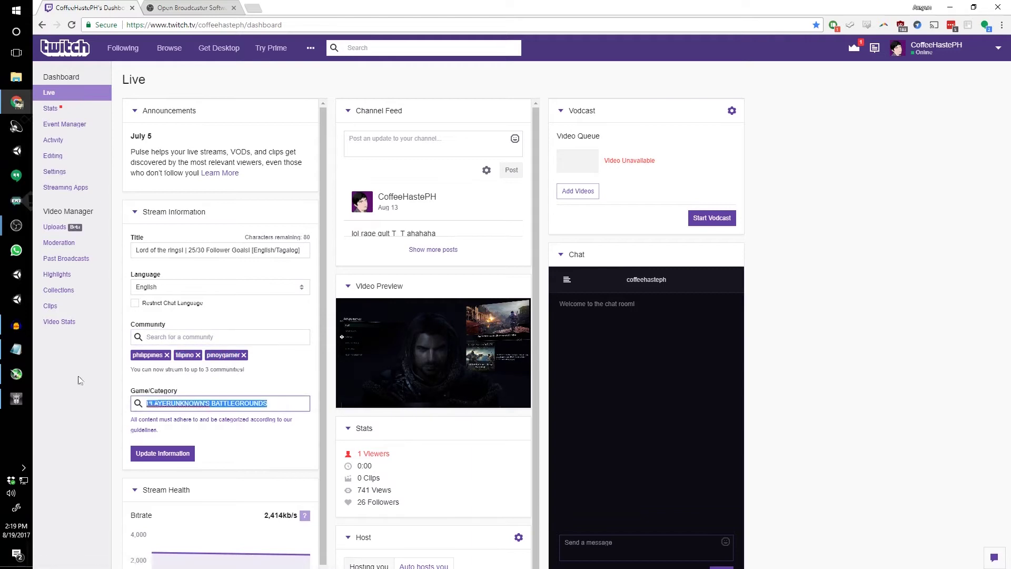
{"action": "key", "text": "BackSpace"}
{"action": "type", "text": "Shadow"}
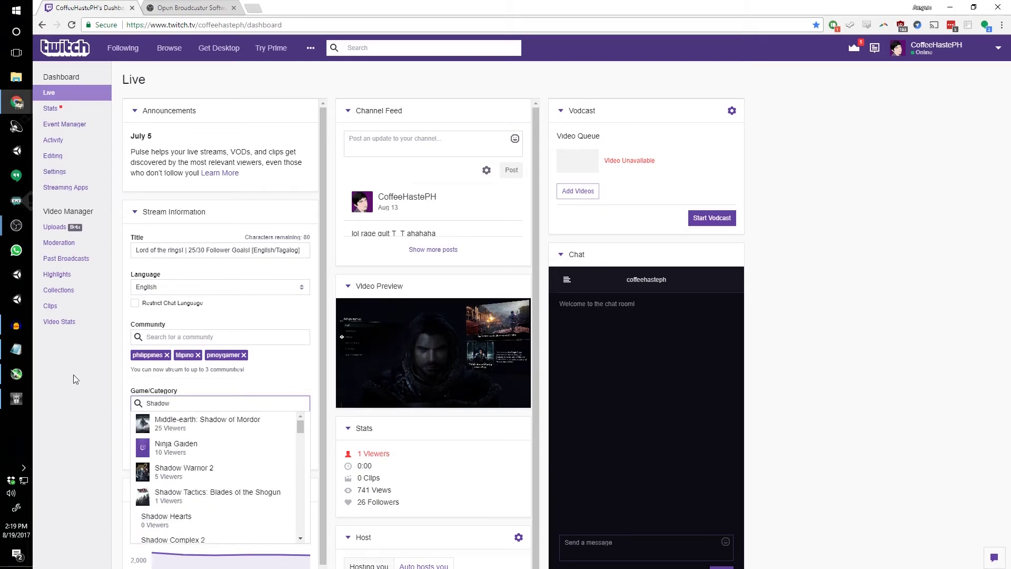
{"action": "left_click", "coordinate": [187, 424]}
{"action": "left_click", "coordinate": [172, 454]}
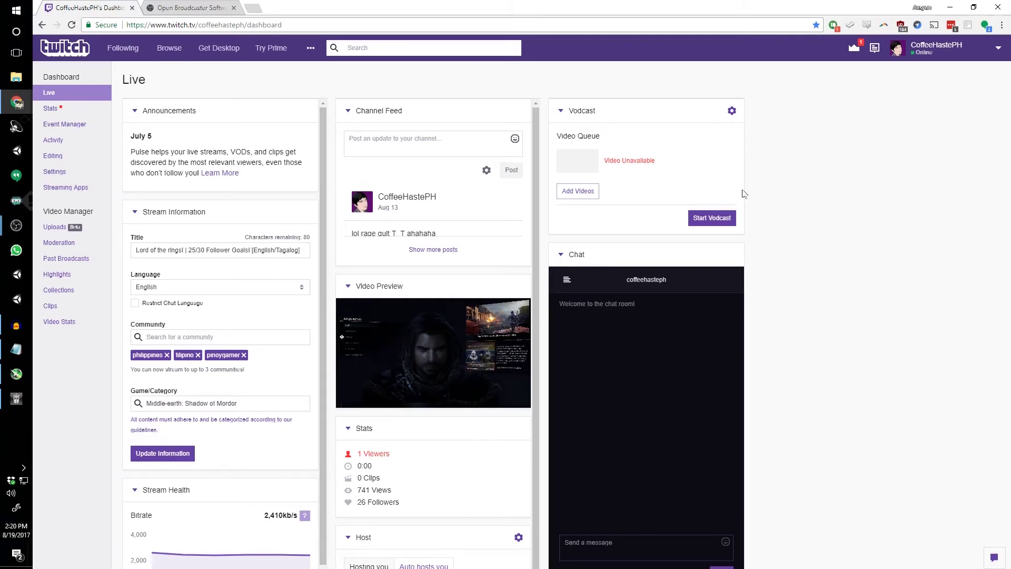
- Open the account's own Twitch channel page and mute its browser tab
{"action": "left_click", "coordinate": [995, 51]}
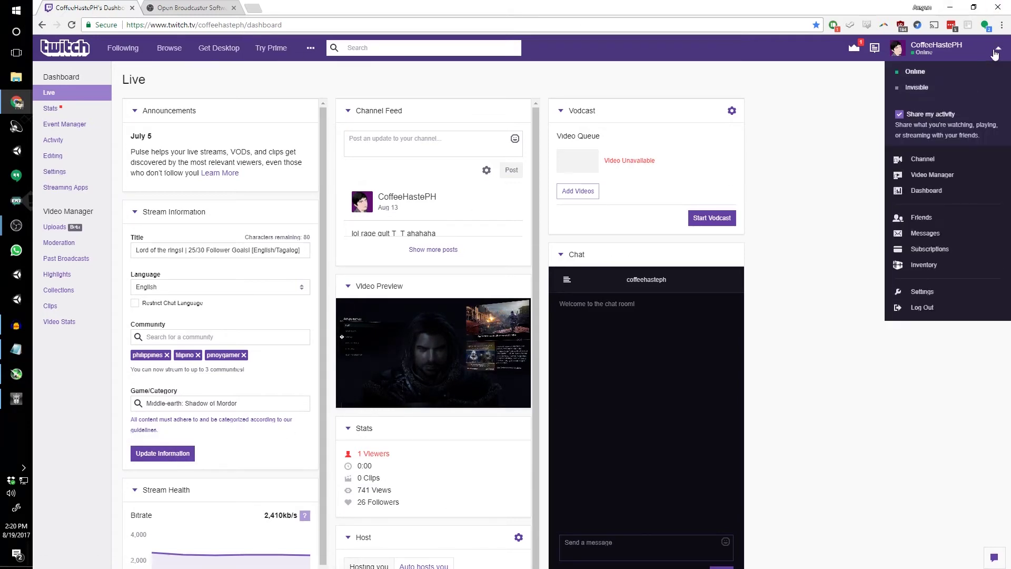
{"action": "left_click", "coordinate": [922, 158]}
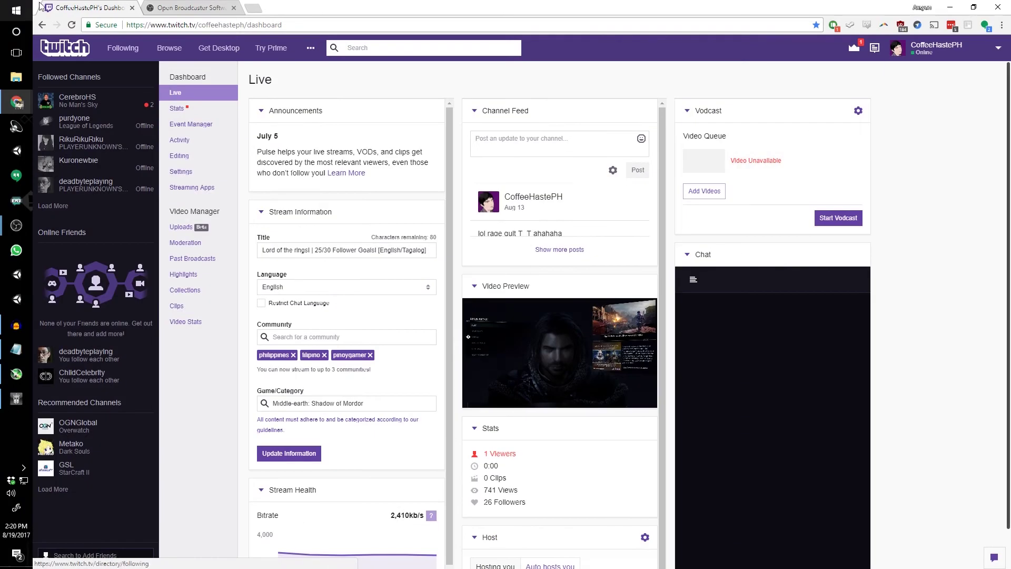
{"action": "right_click", "coordinate": [91, 8]}
{"action": "left_click", "coordinate": [118, 69]}
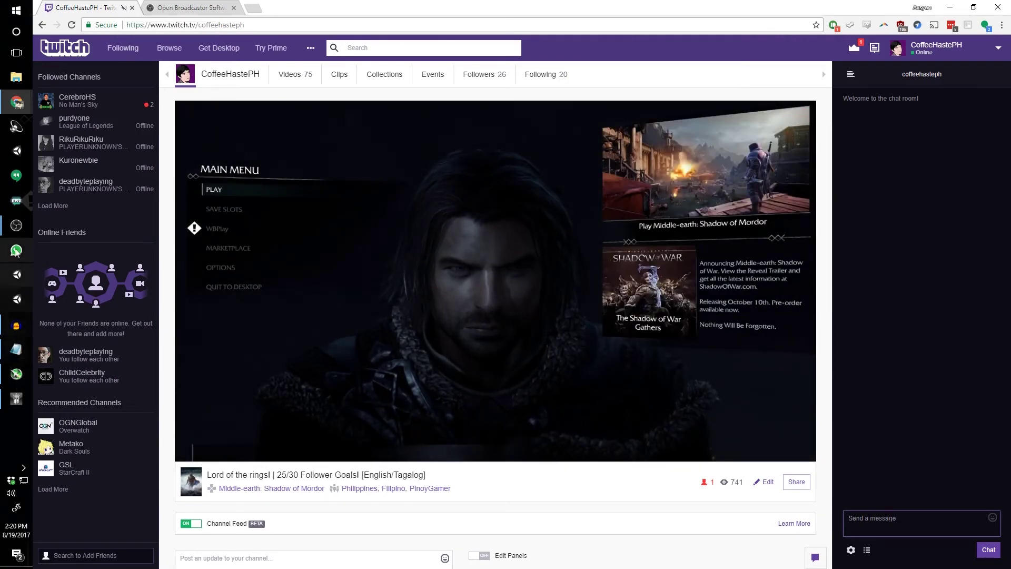
- Switch to Middle-earth: Shadow of Mordor and start playing the Lord of the Hunt campaign
{"action": "mouse_move", "coordinate": [16, 226]}
{"action": "mouse_move", "coordinate": [80, 271]}
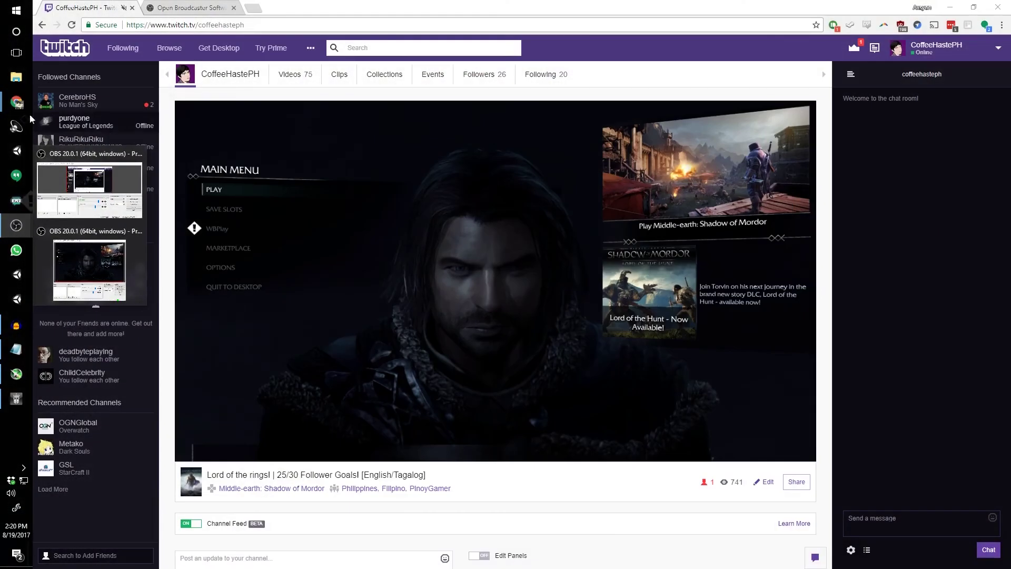
{"action": "left_click", "coordinate": [16, 398]}
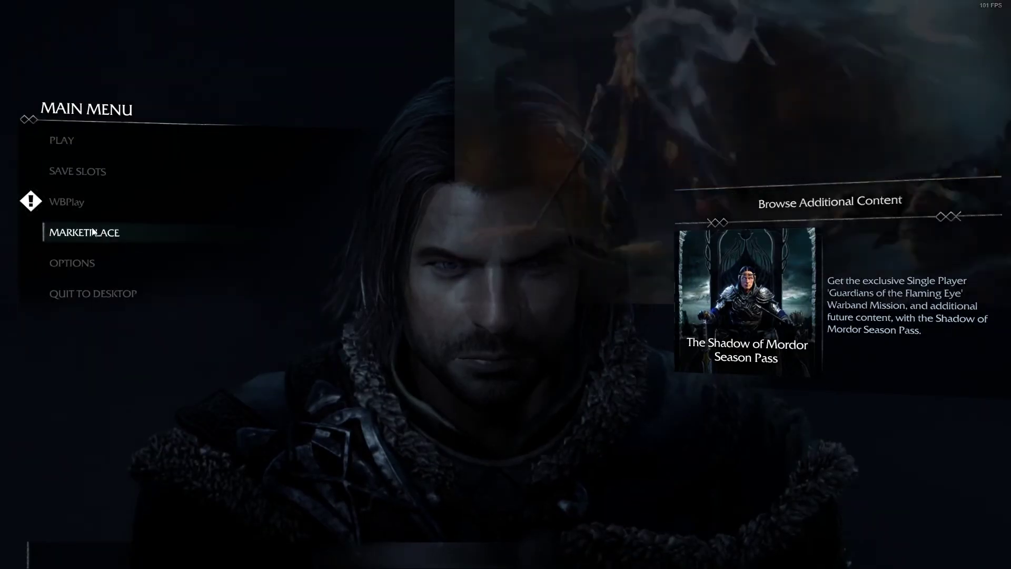
{"action": "left_click", "coordinate": [104, 232]}
{"action": "key", "text": "shift+Tab"}
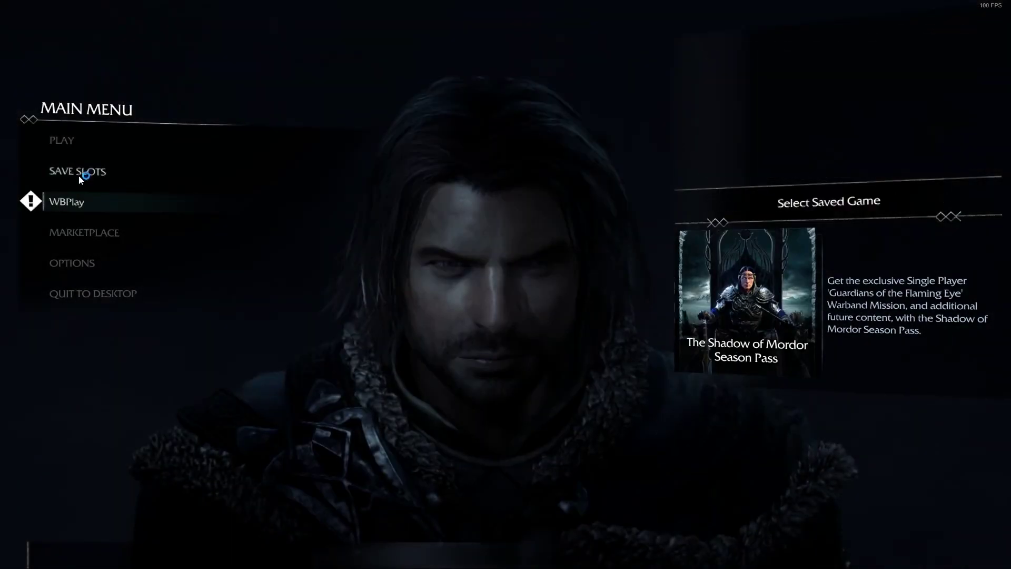
{"action": "left_click", "coordinate": [63, 140]}
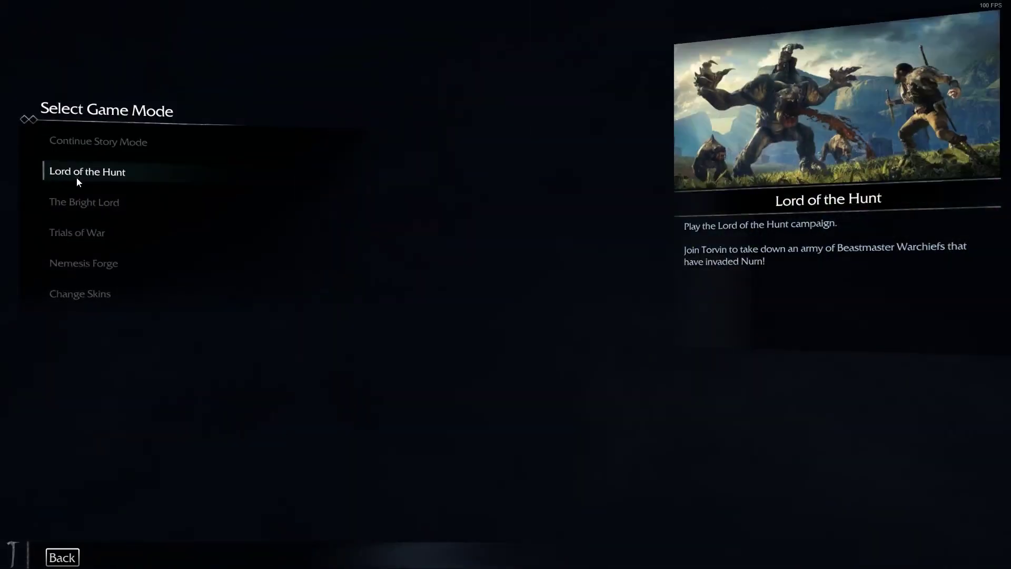
{"action": "left_click", "coordinate": [77, 174]}
- Switch from the game back to the Twitch channel page in Chrome
{"action": "key", "text": "alt+Tab"}
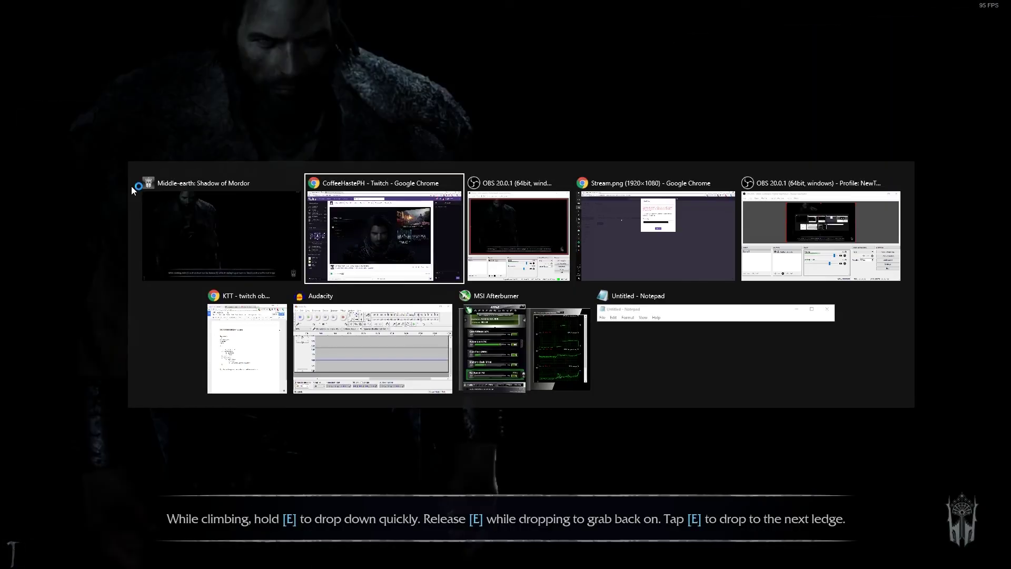